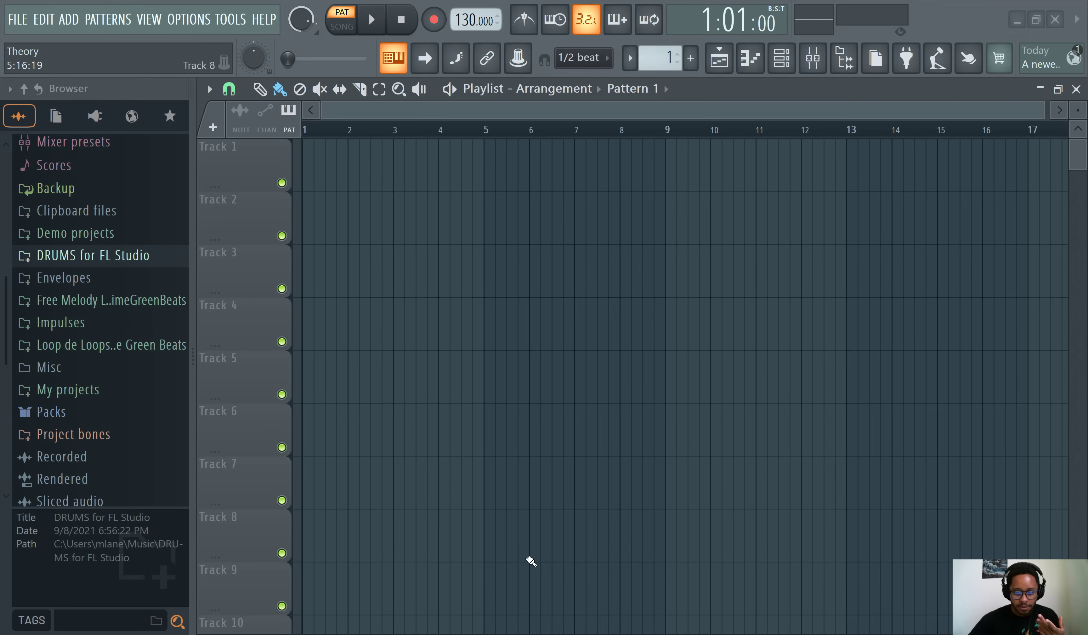
Open the Piano Theory poster's product page on Displate
key("alt+Tab")
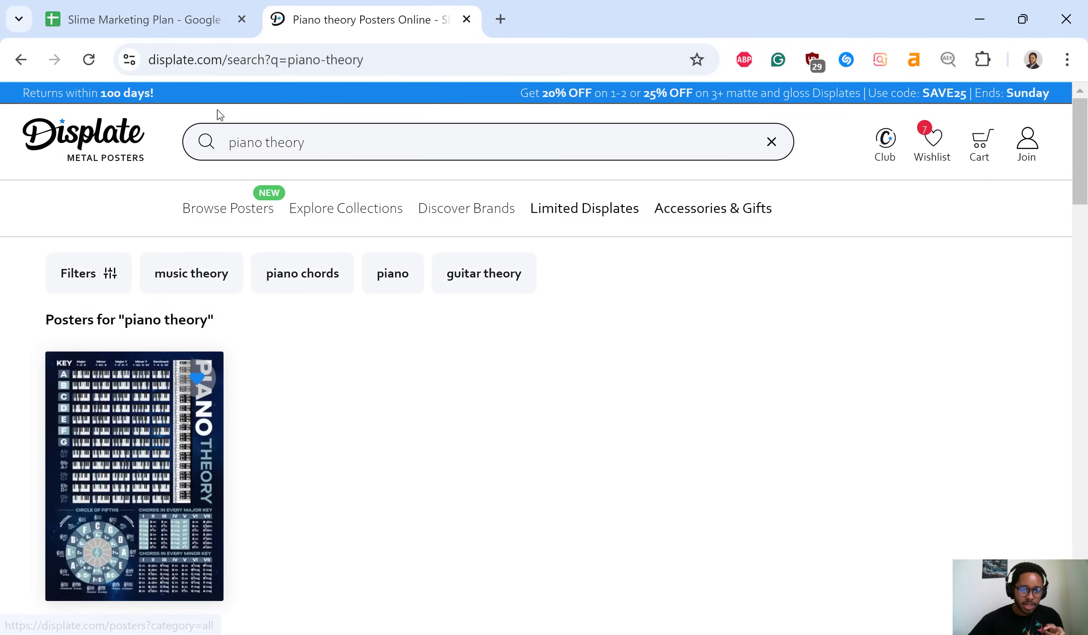
mouse_move(201, 208)
left_click(183, 576)
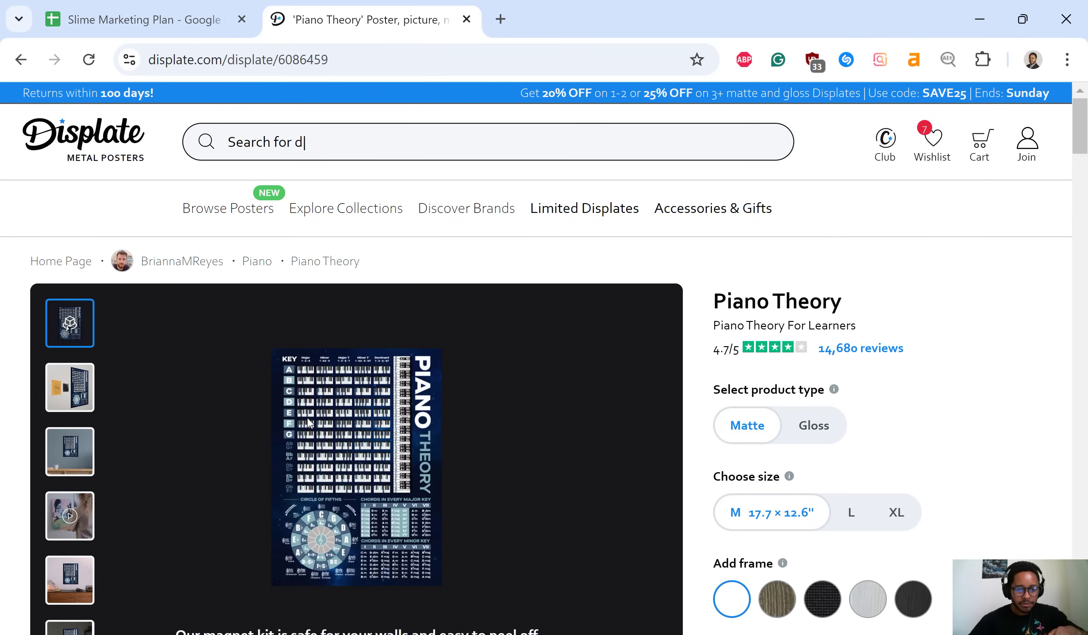
scroll(345, 380, "down", 3)
scroll(346, 378, "up", 4)
Enlarge the page, view the poster full-screen, and zoom to its top chord rows
key("ctrl+plus")
key("ctrl+plus")
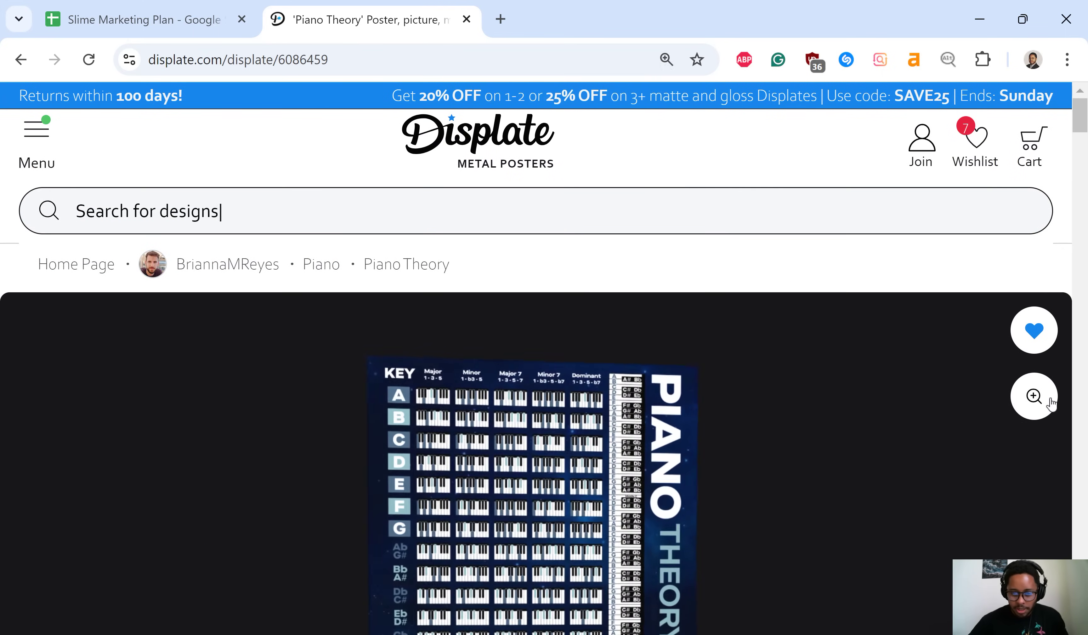
left_click(1046, 398)
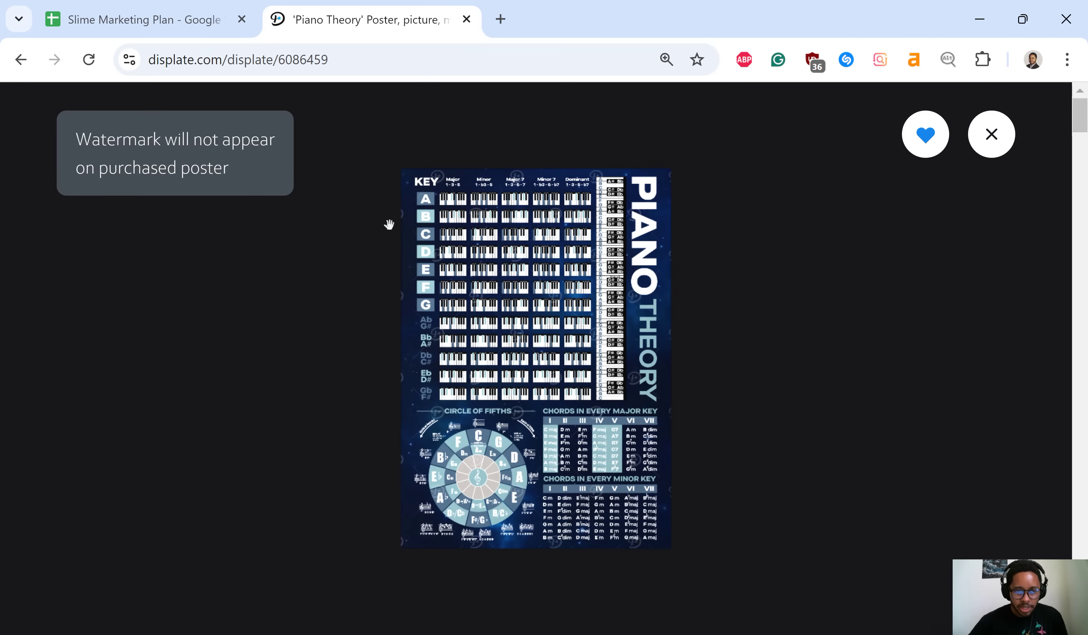
left_click(456, 252)
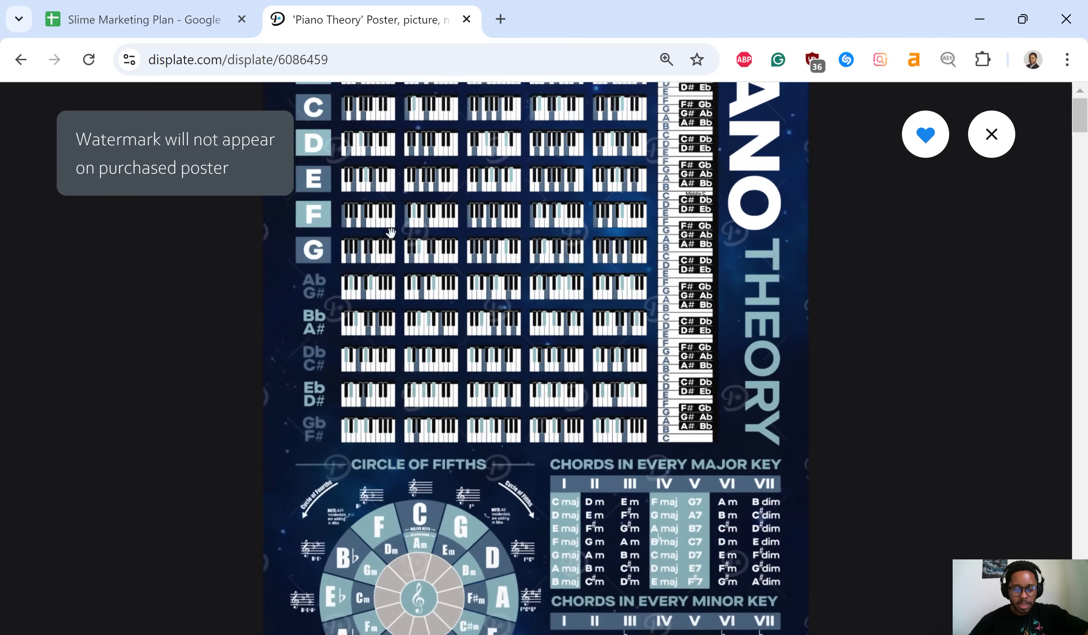
left_click_drag(380, 240, 495, 363)
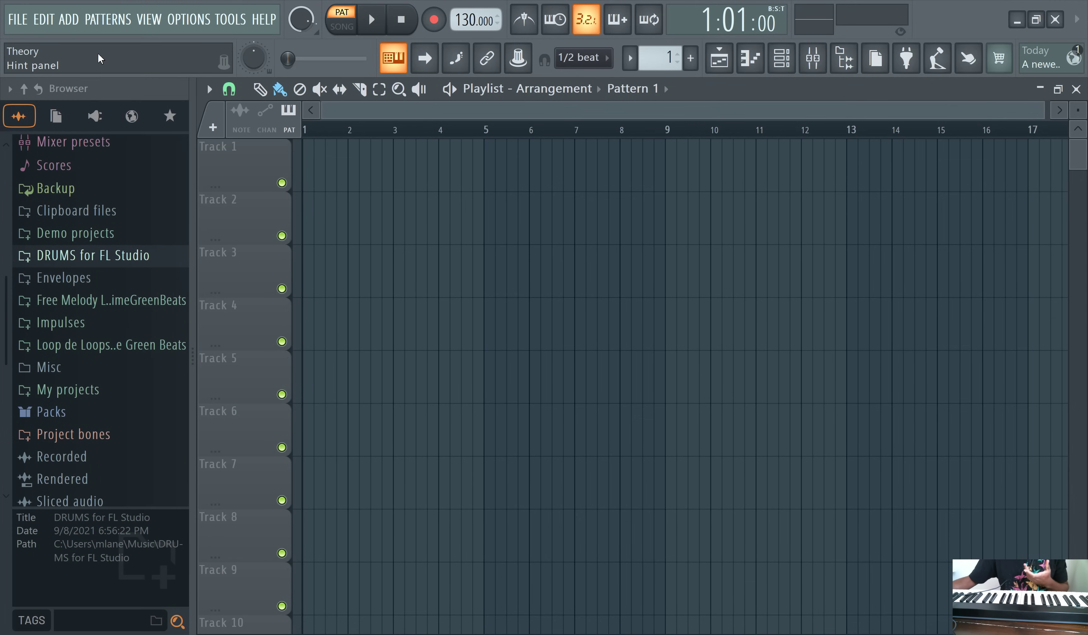
Add a FLEX channel, save the project as 'melody throw', and list Essential Pianos presets
left_click(73, 24)
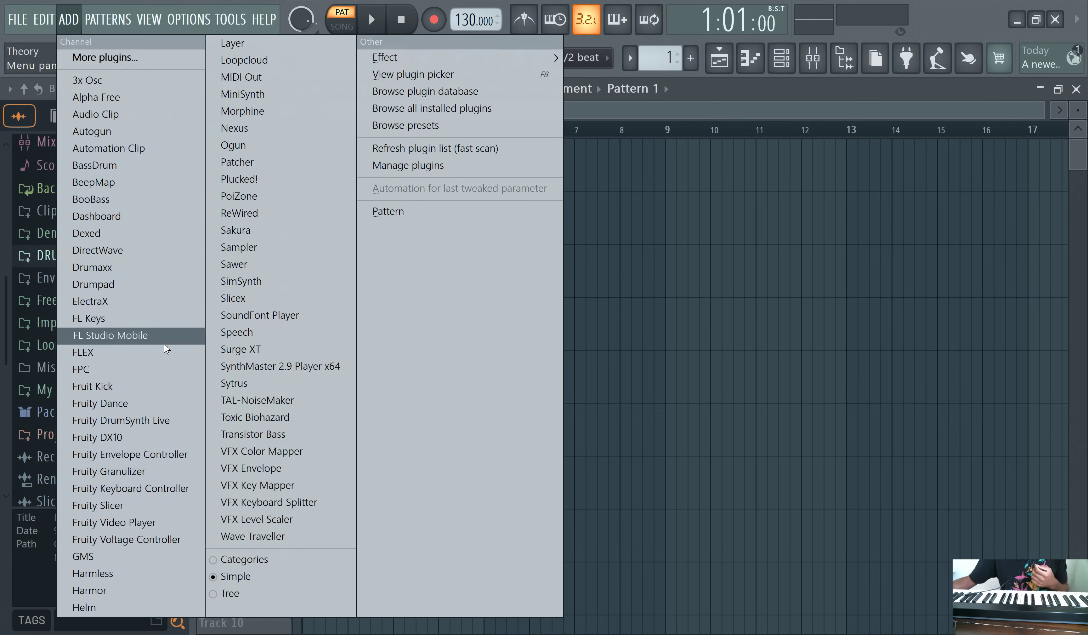
left_click(155, 351)
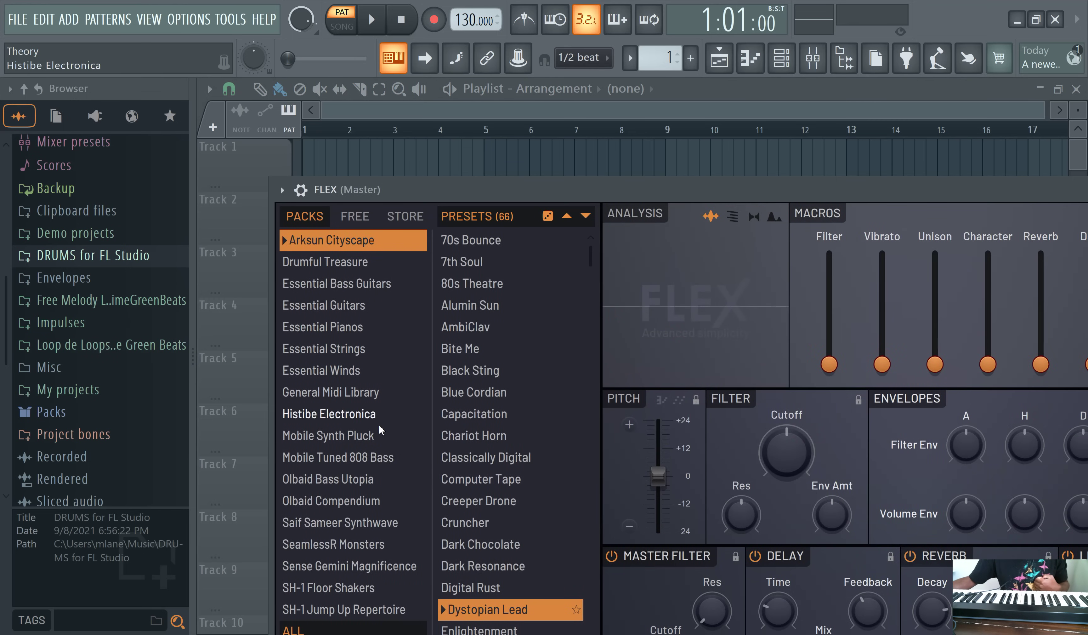
key("ctrl+s")
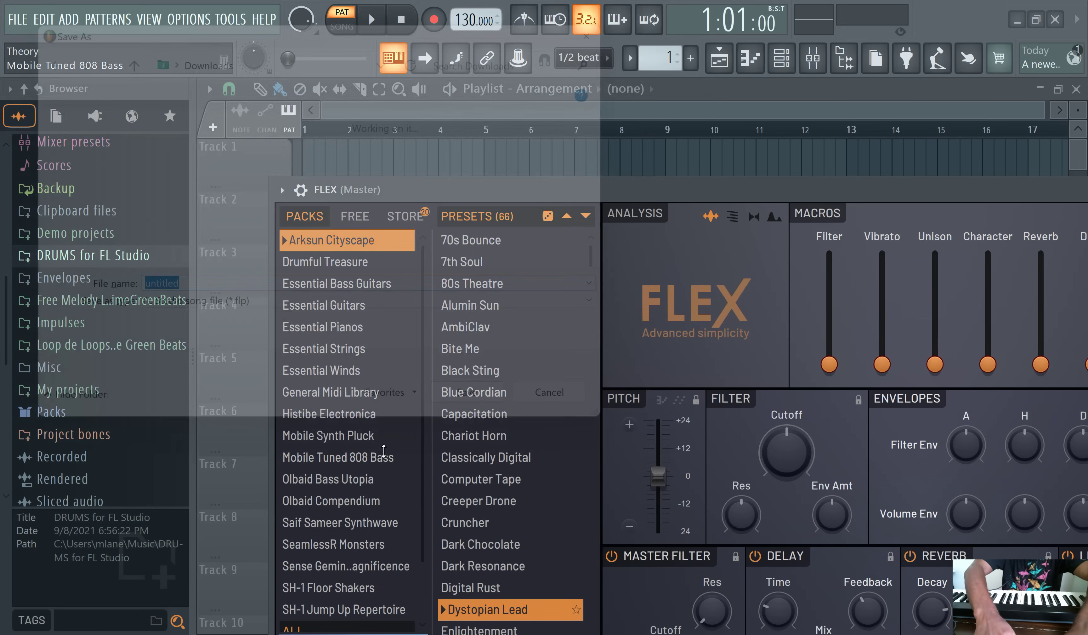
type("melody thro")
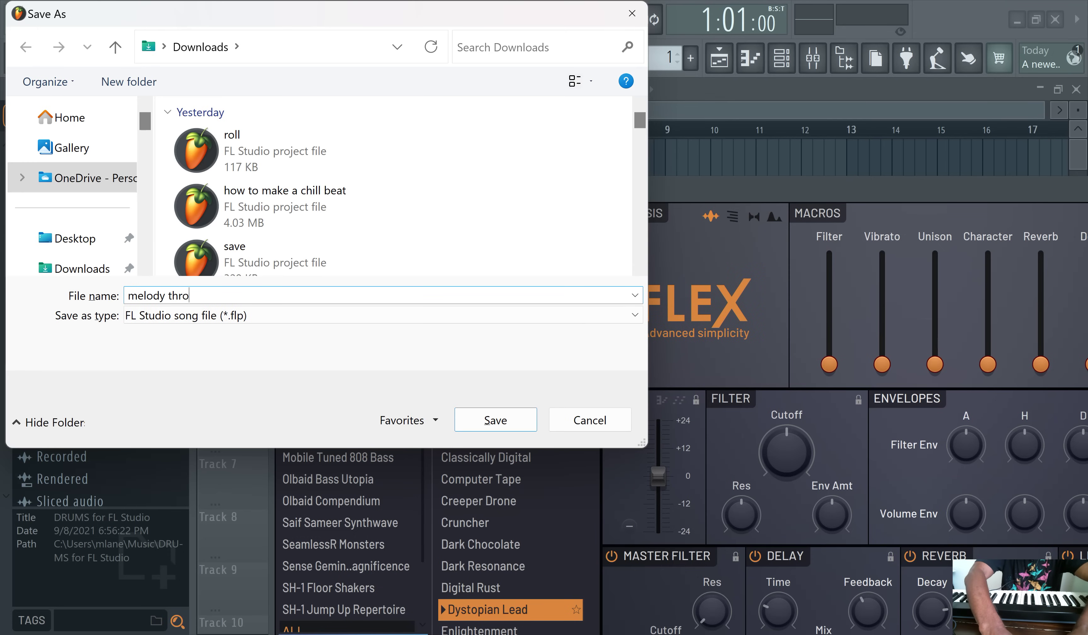
type("w")
key("Return")
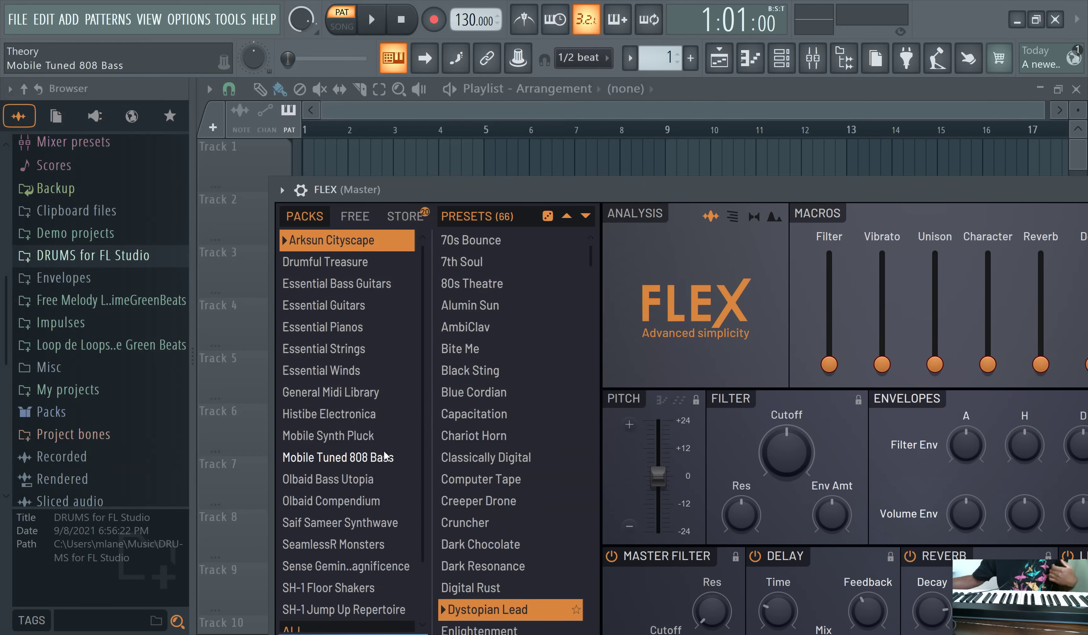
left_click(345, 326)
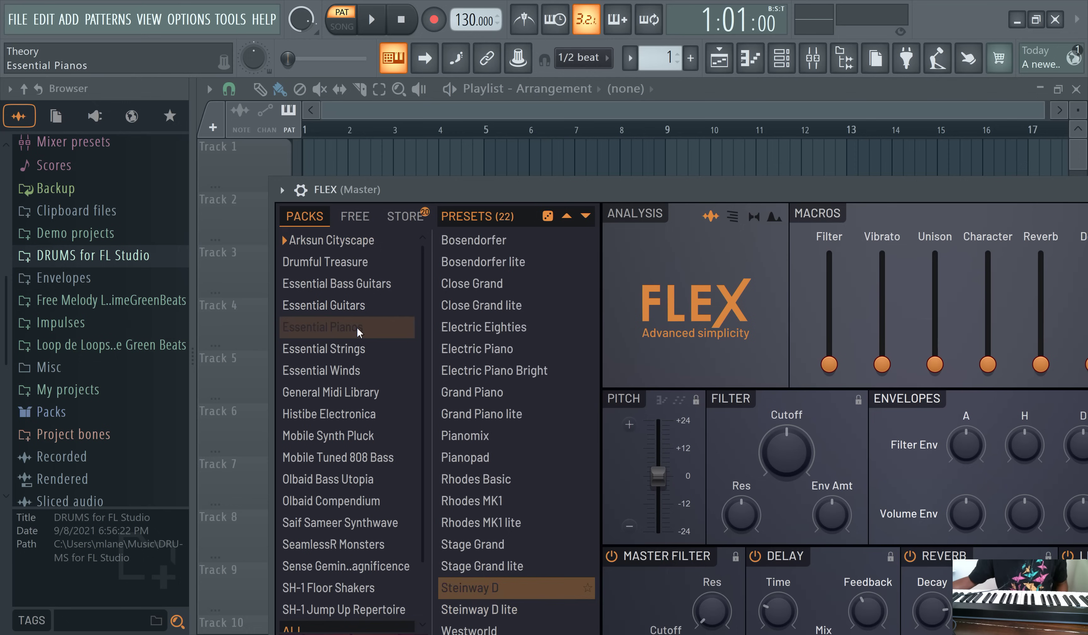
Load the Electric Piano Bright preset in FLEX
left_click(508, 370)
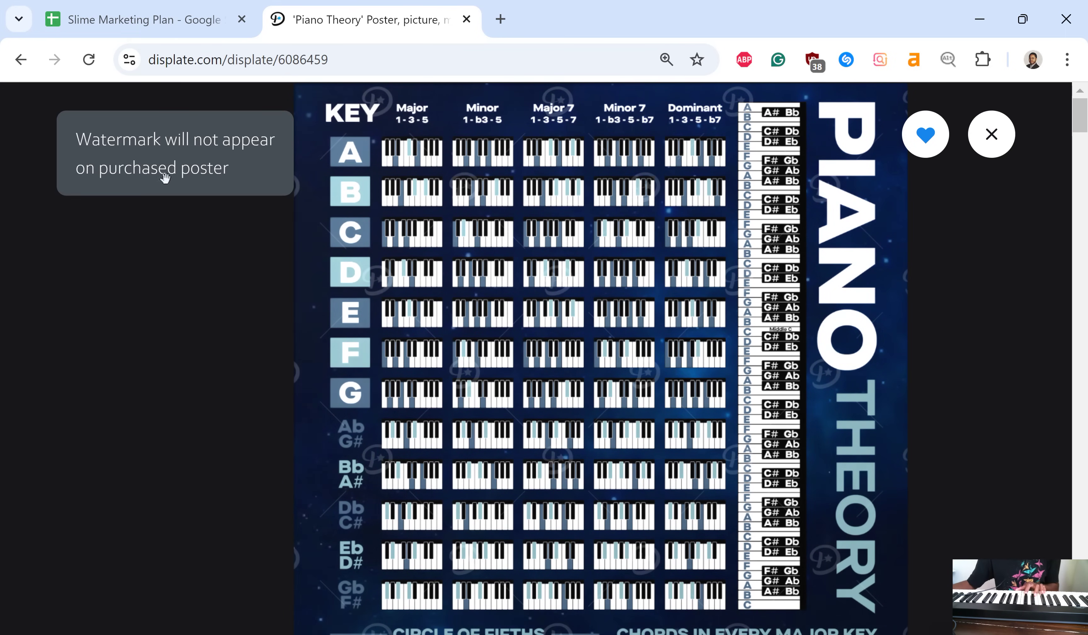
Hide the FLEX window, switch to song mode, and turn on the metronome
left_click(535, 558)
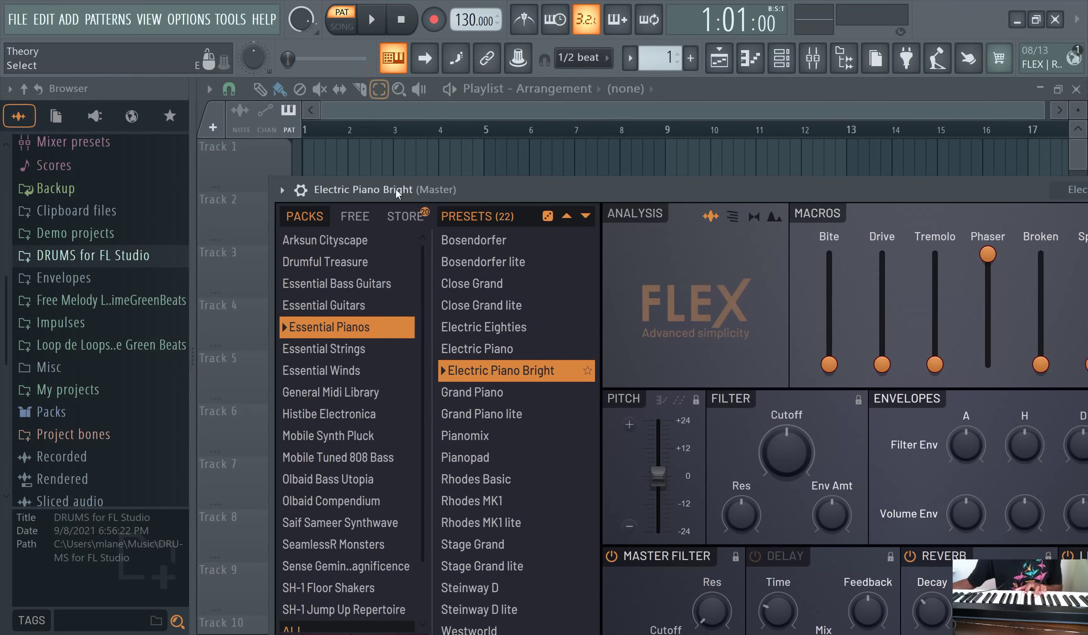
left_click(352, 108)
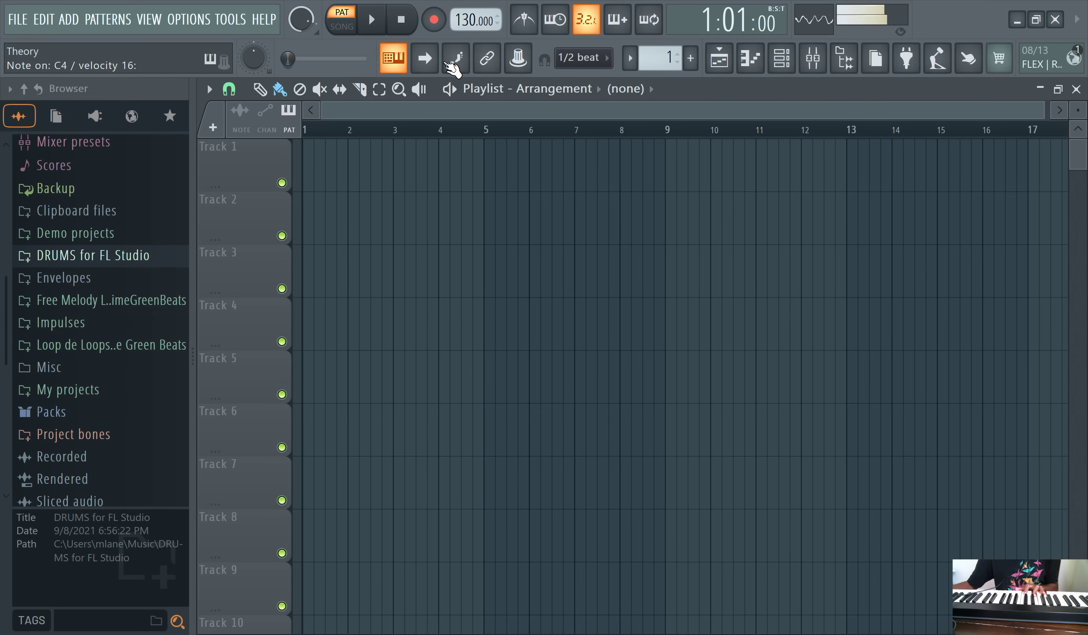
left_click(353, 33)
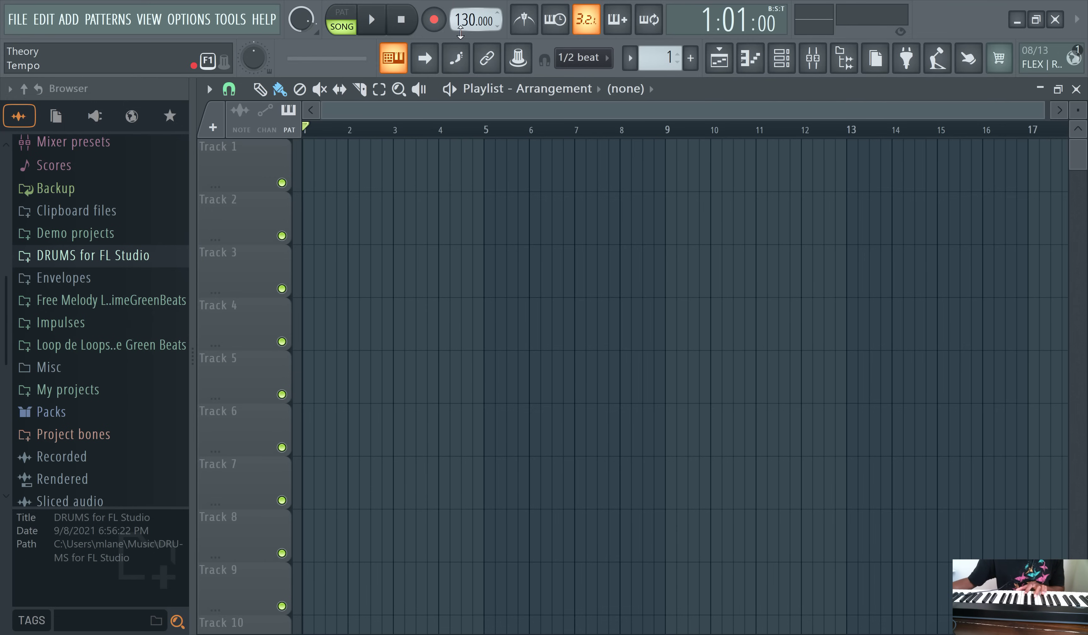
key("ctrl+m")
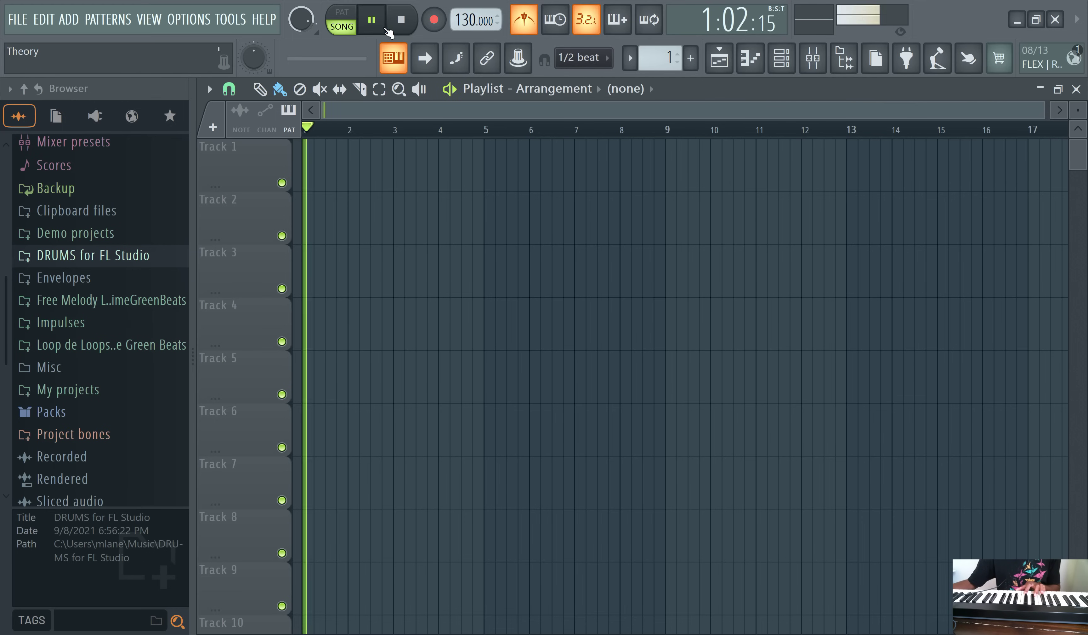
Set the tempo to 170 BPM and record a chord take on Electric Piano Bright
scroll(470, 21, "up", 20)
scroll(470, 20, "down", 5)
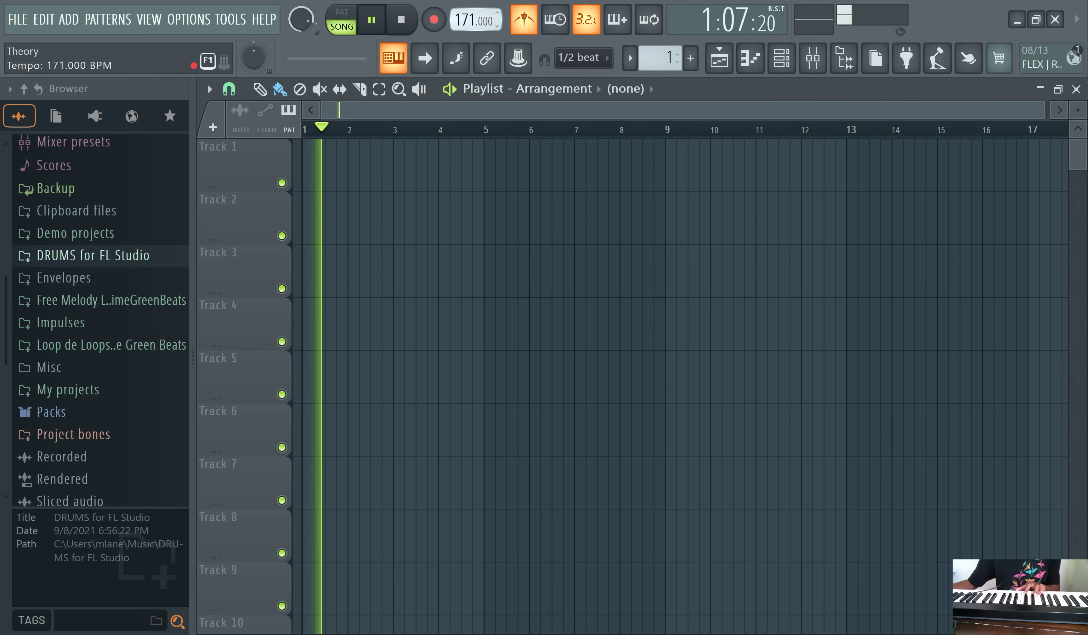
scroll(470, 22, "down", 4)
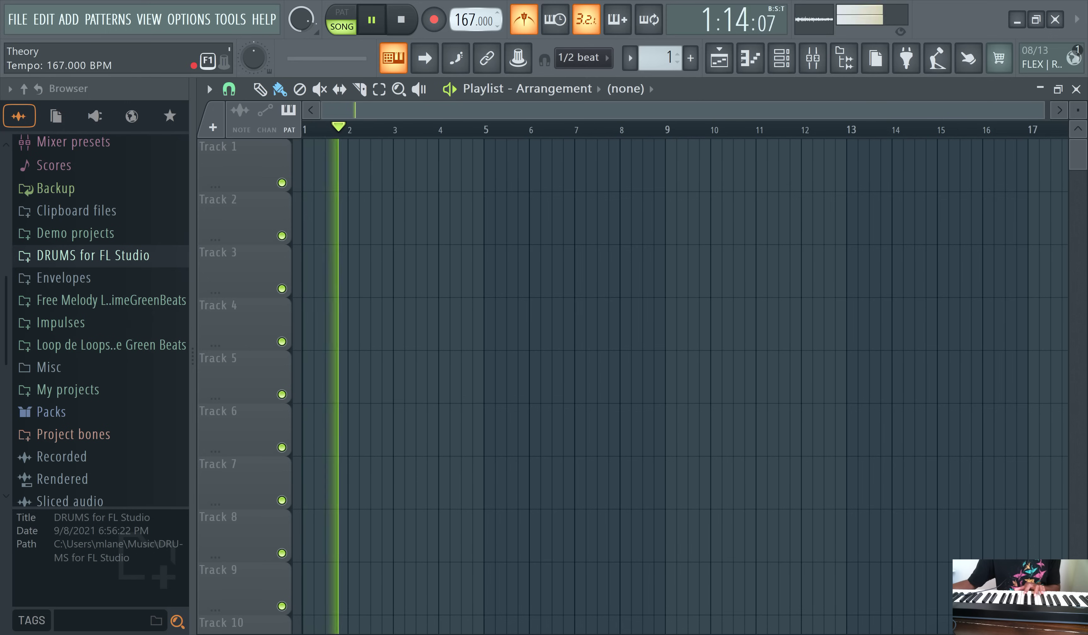
scroll(469, 22, "up", 2)
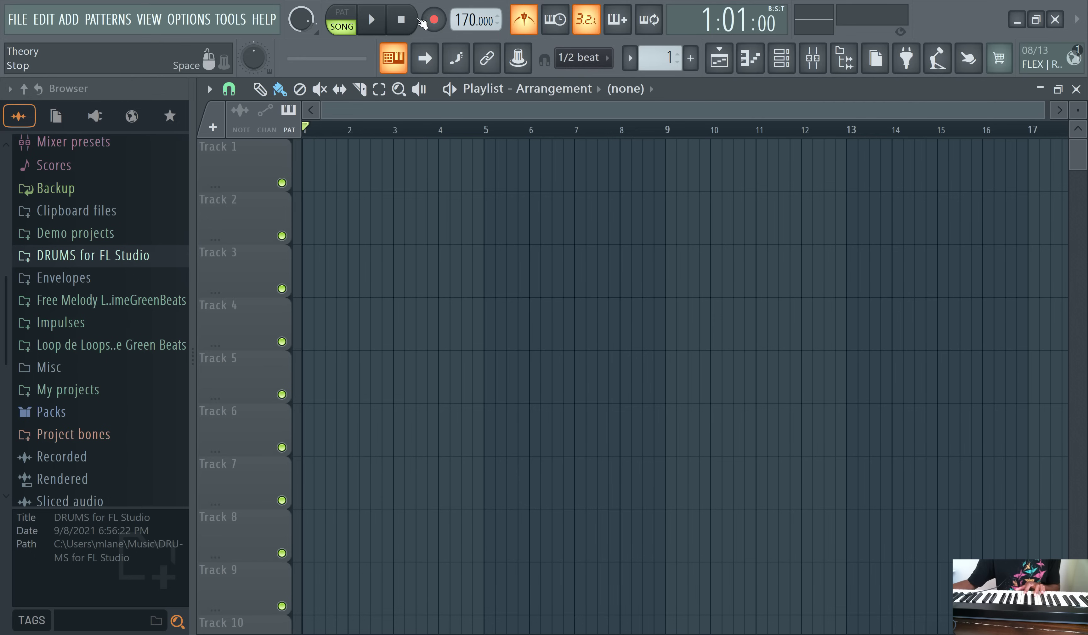
left_click(434, 20)
left_click(375, 24)
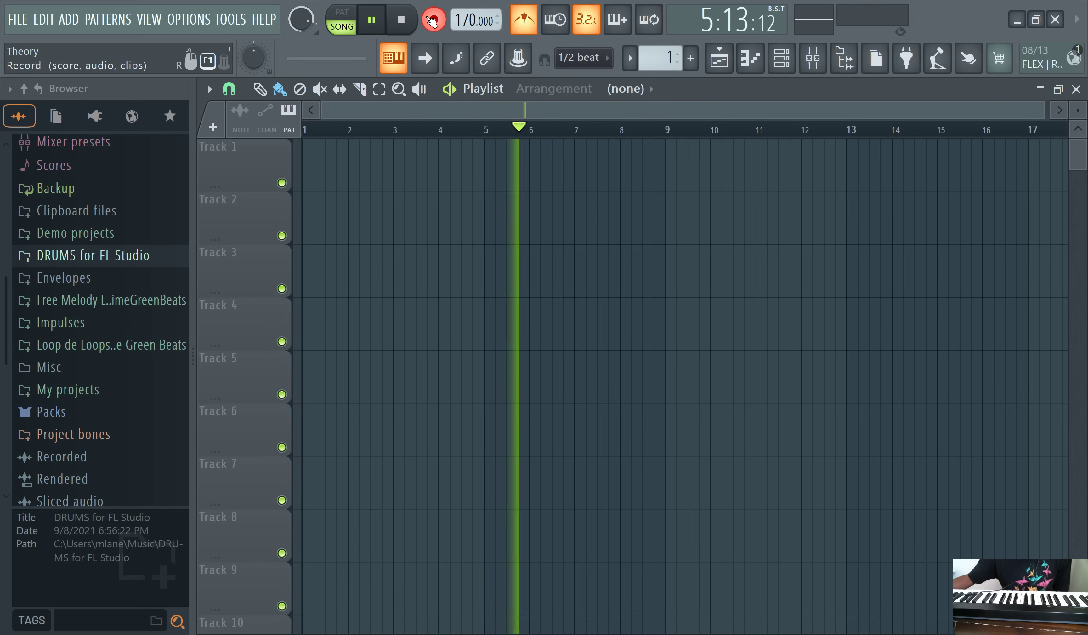
key("space")
Open the recorded notes, delete the stray B3 note, and play the melody back
double_click(337, 163)
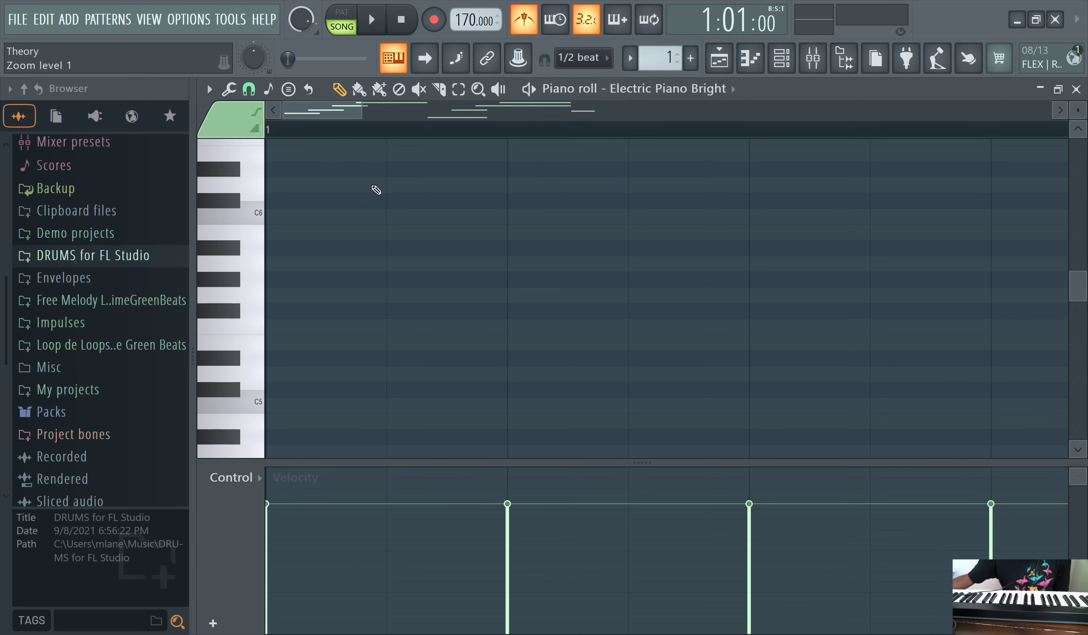
scroll(500, 179, "down", 1)
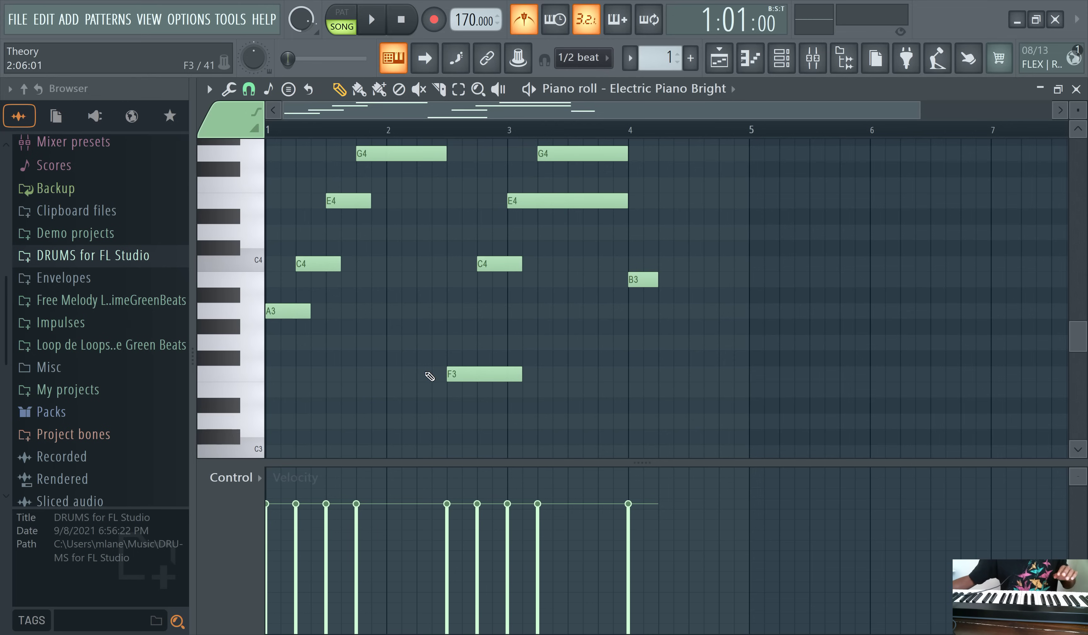
scroll(475, 328, "up", 3)
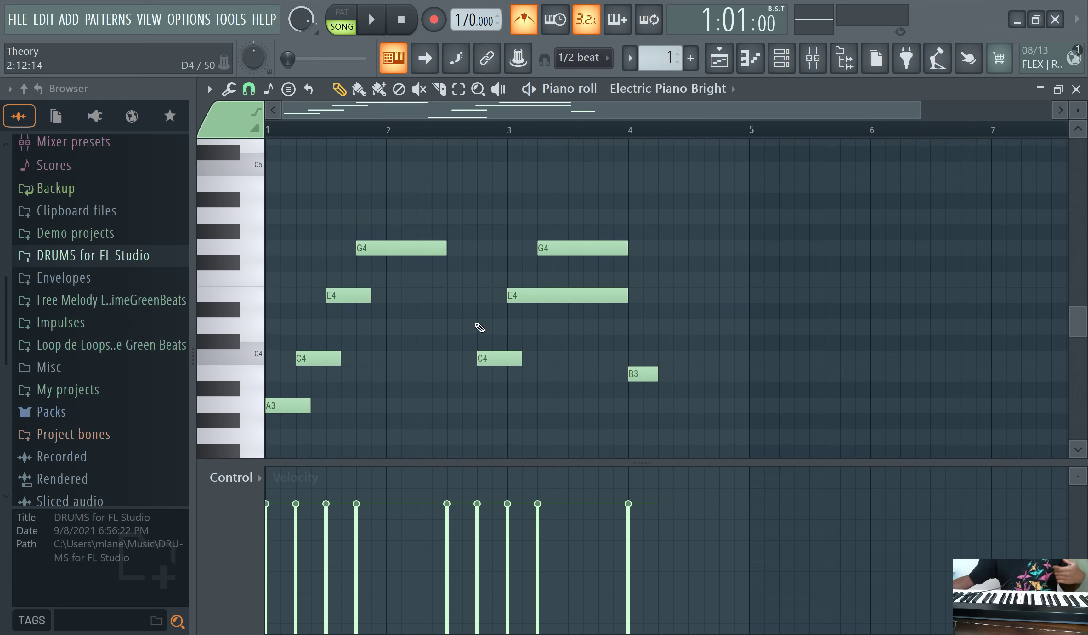
right_click(644, 373)
scroll(518, 345, "down", 3)
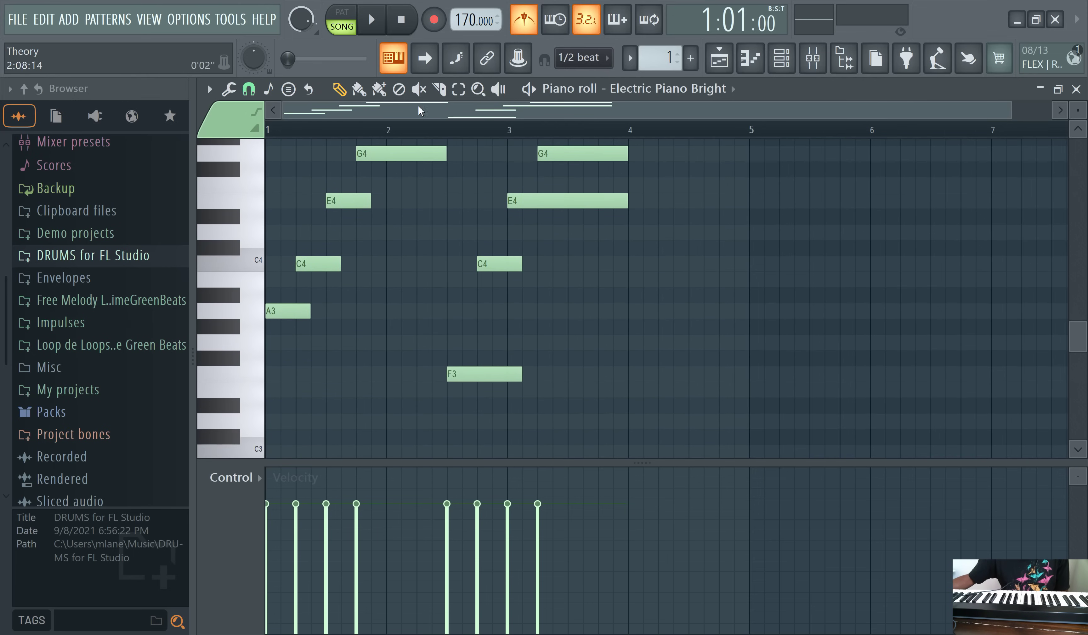
key("space")
scroll(501, 262, "up", 2)
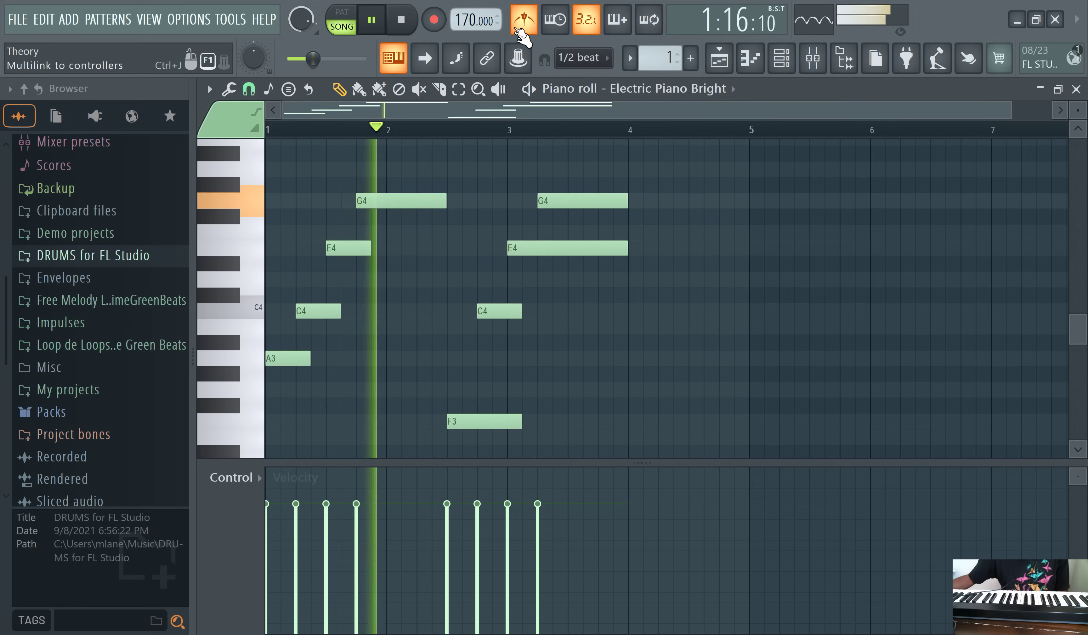
scroll(584, 323, "down", 2)
scroll(592, 321, "up", 2)
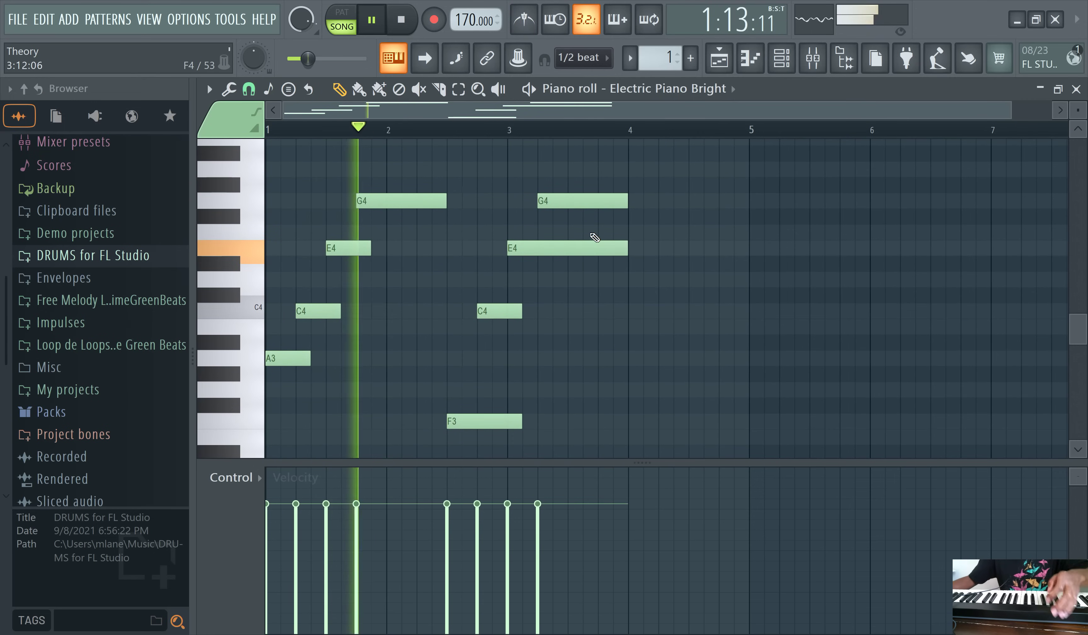
Duplicate the chord pattern twice, after bar 4 and after bar 7
key("ctrl+a")
key("ctrl+b")
scroll(604, 235, "down", 2, "ctrl")
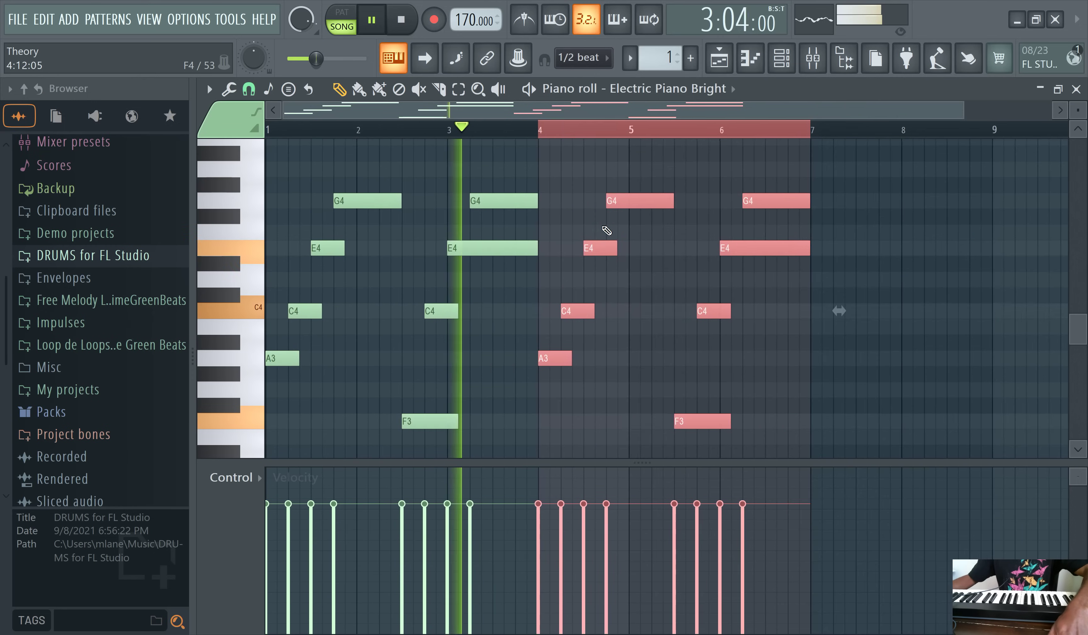
key("ctrl+d")
scroll(627, 223, "down", 5)
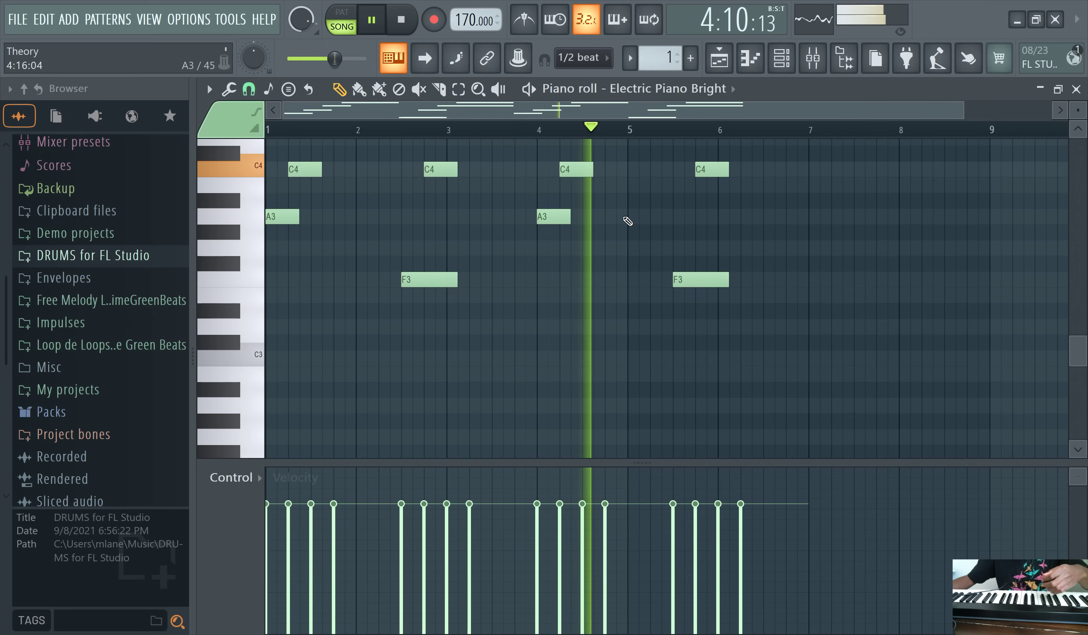
scroll(623, 229, "up", 8)
scroll(606, 248, "down", 1, "ctrl")
scroll(607, 243, "down", 4)
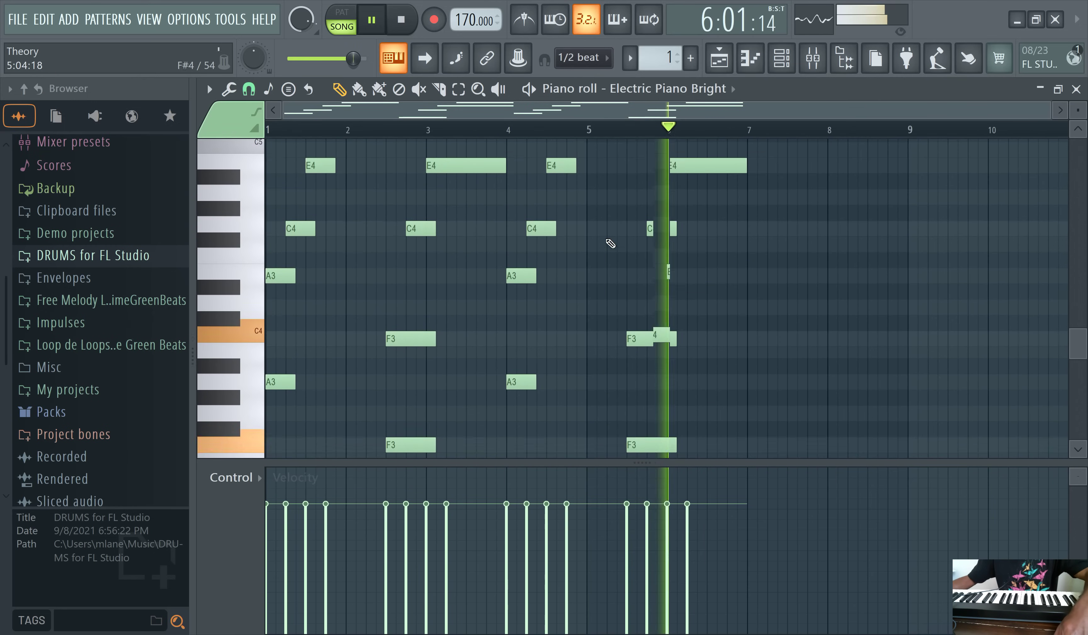
key("ctrl+a")
key("ctrl+b")
scroll(616, 238, "down", 2, "ctrl")
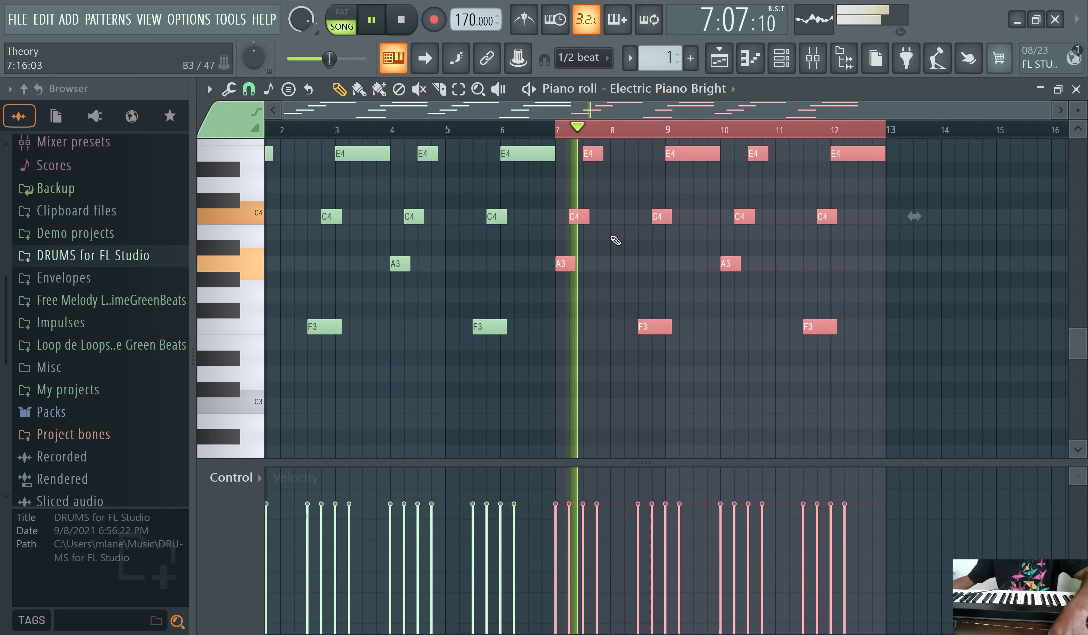
scroll(671, 237, "up", 6)
Try raising the bar-9 G4 note to A4, then return it to G4
left_click(692, 225)
scroll(694, 192, "up", 2, "ctrl")
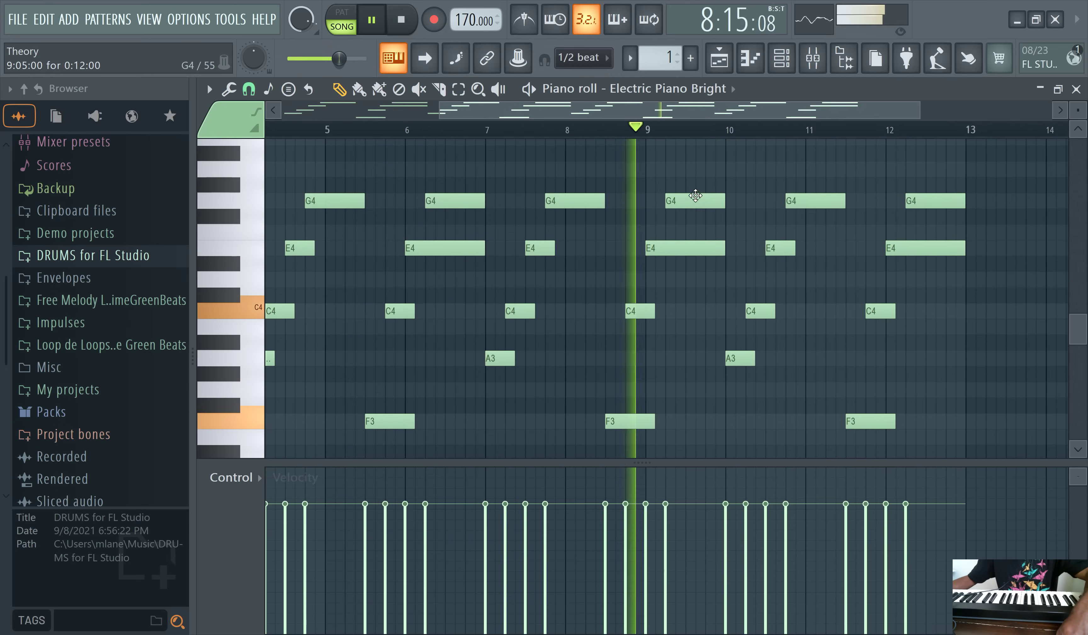
left_click_drag(693, 202, 694, 174)
scroll(697, 183, "down", 2, "ctrl")
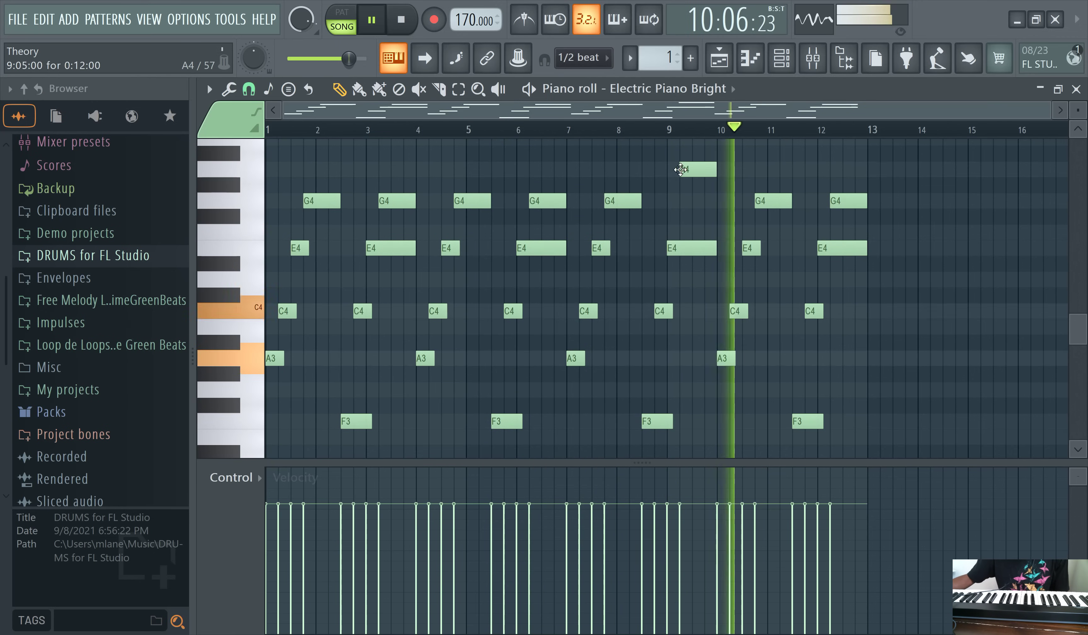
left_click_drag(684, 170, 685, 202)
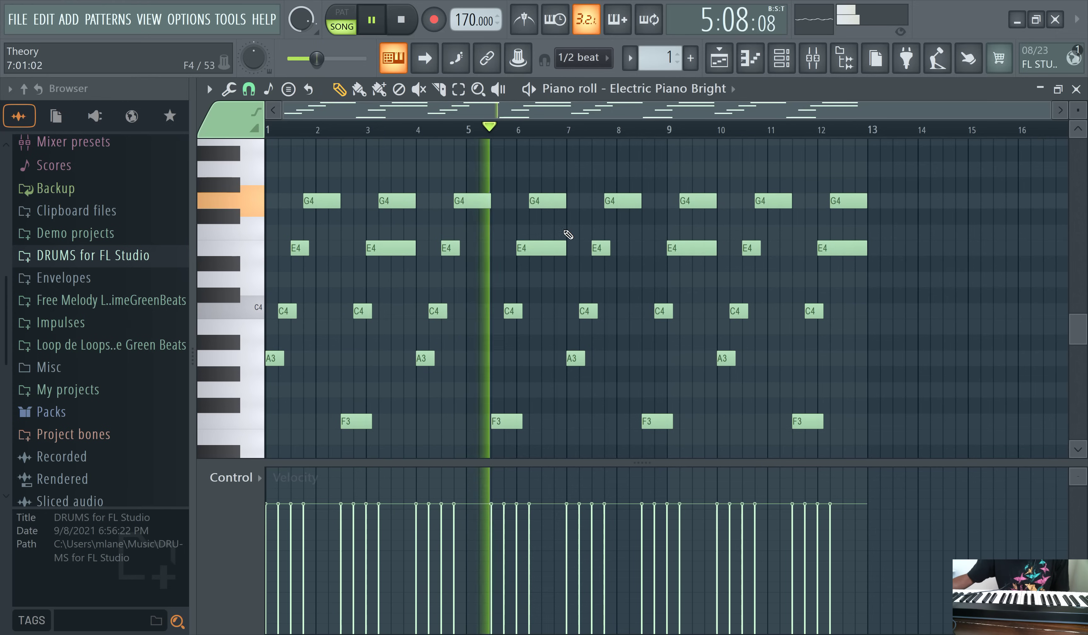
Nudge the bar-6 E4 earlier and add a short E4 and a C4 after it
mouse_move(552, 244)
left_mouse_down()
mouse_move(566, 249)
mouse_move(535, 249)
left_mouse_up()
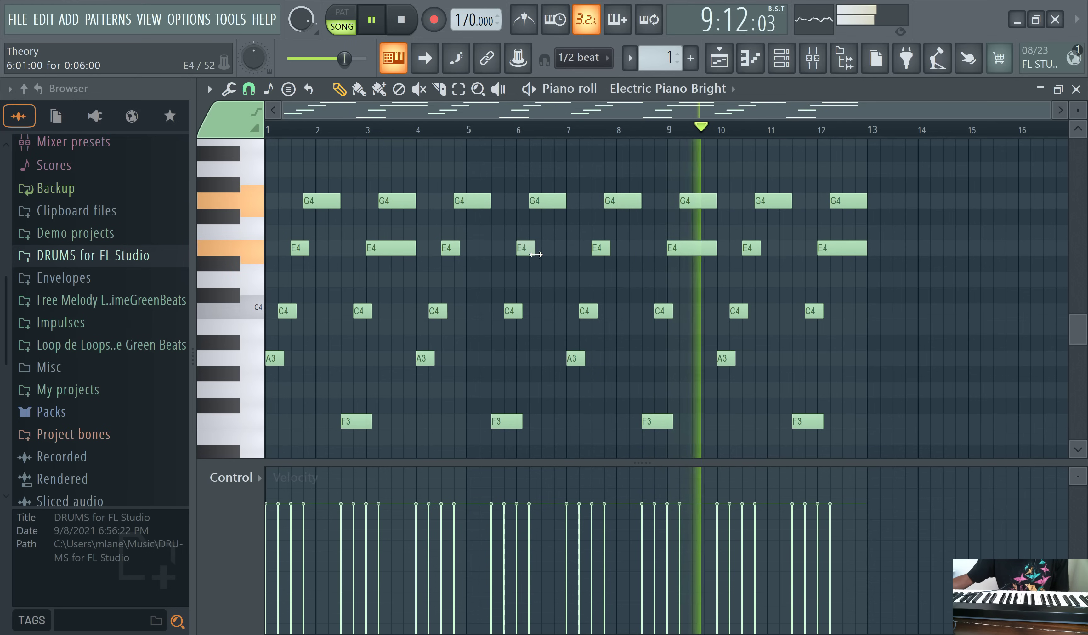
left_click(544, 250)
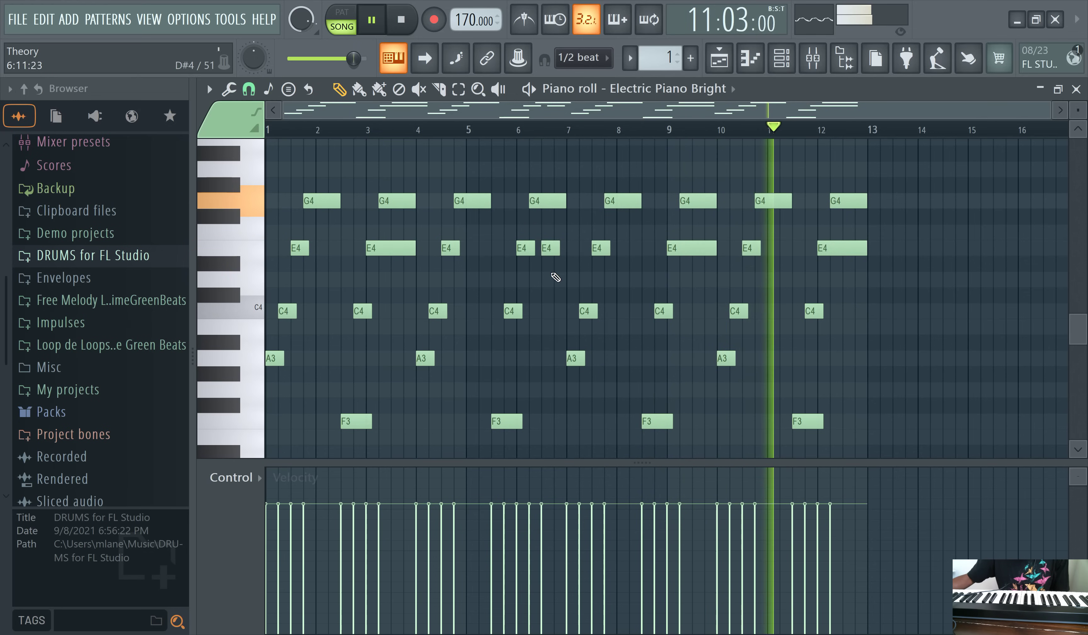
left_click(559, 311)
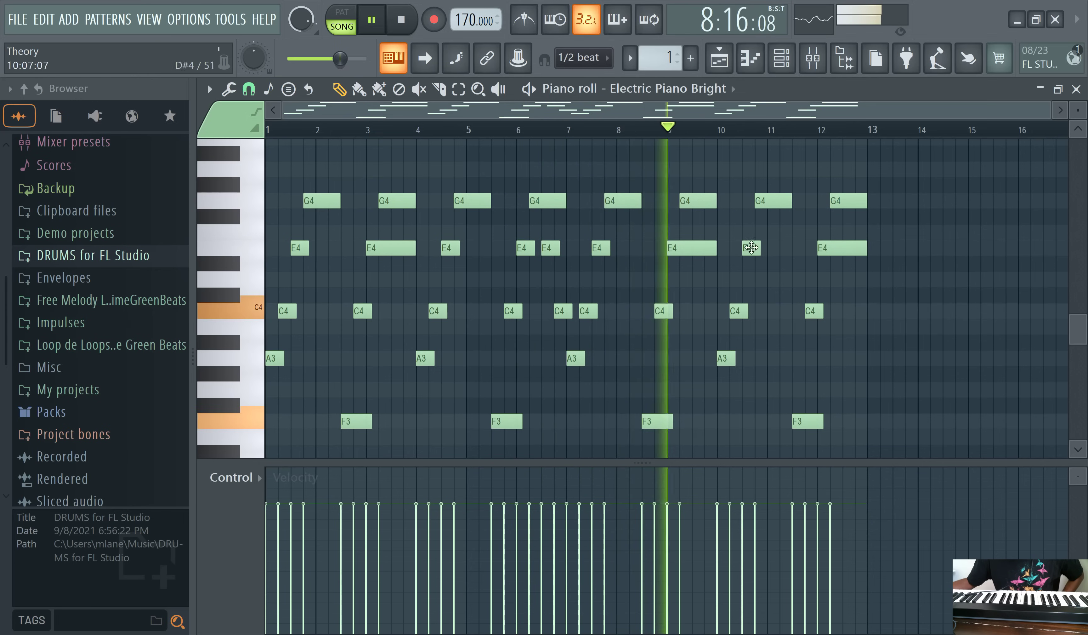
Raise the G4 near bar 10.8 to A4, shorten bar-12 E4 and G4, add E4 and C4
left_click_drag(772, 199, 768, 168)
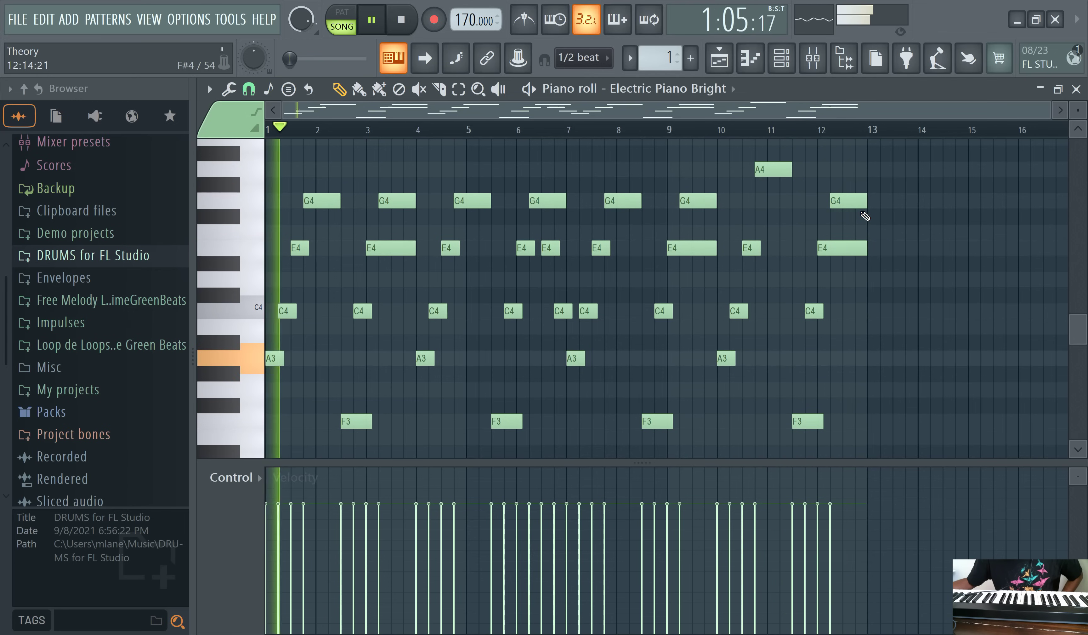
left_click_drag(860, 247, 842, 247)
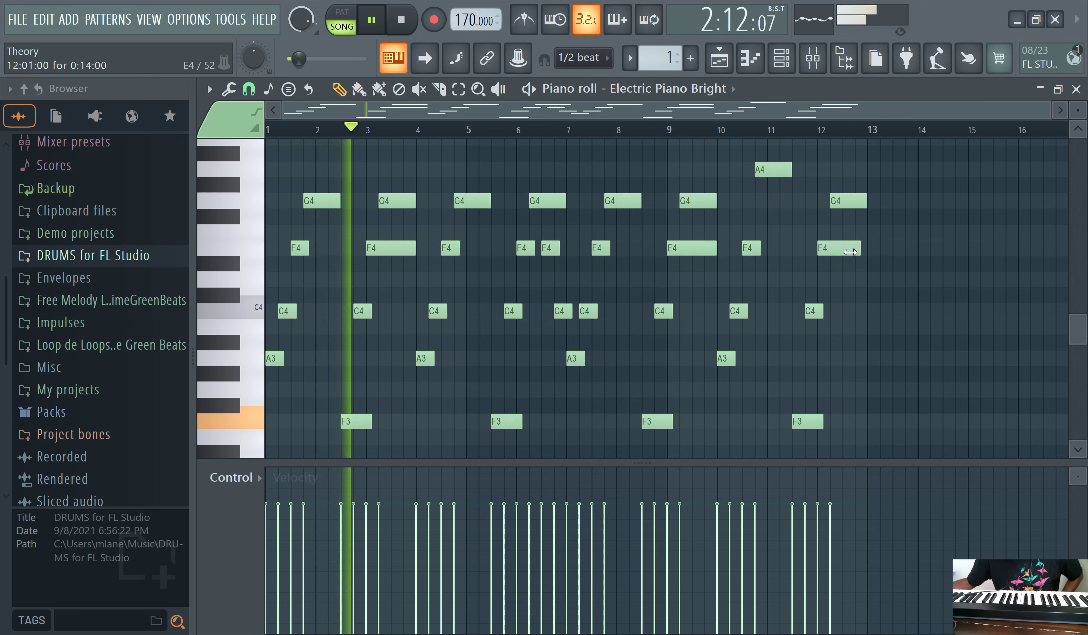
left_click_drag(863, 207, 855, 207)
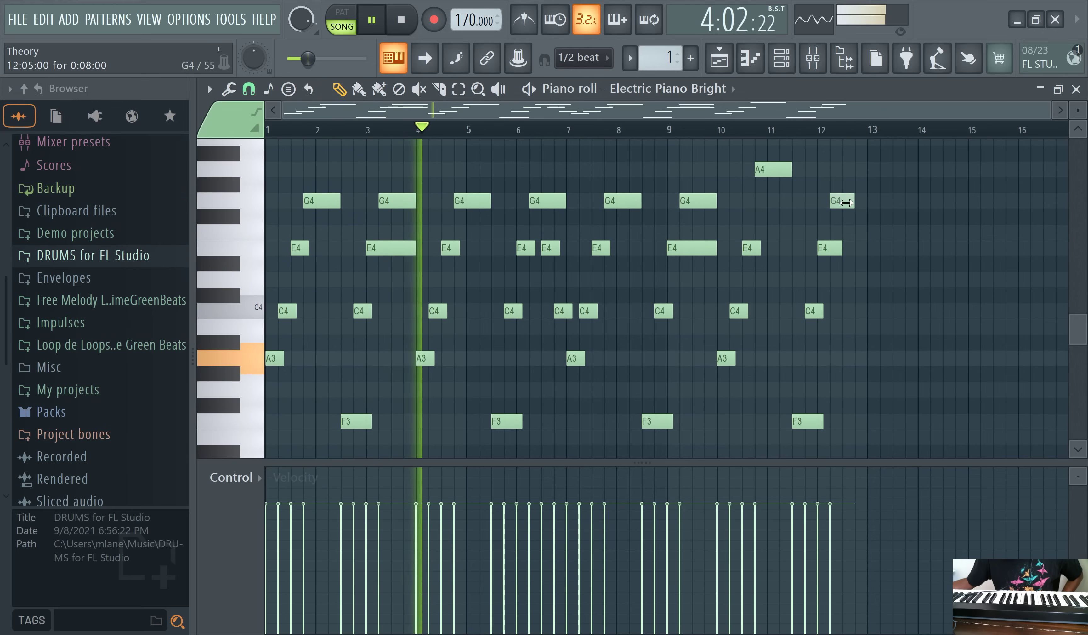
left_click(849, 249)
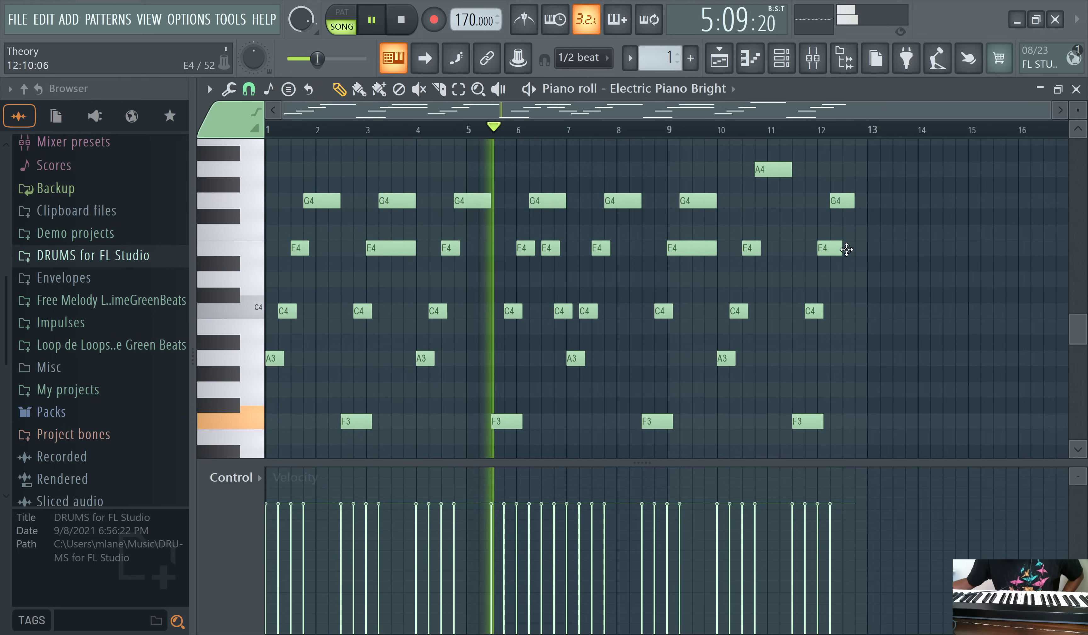
left_click(861, 311)
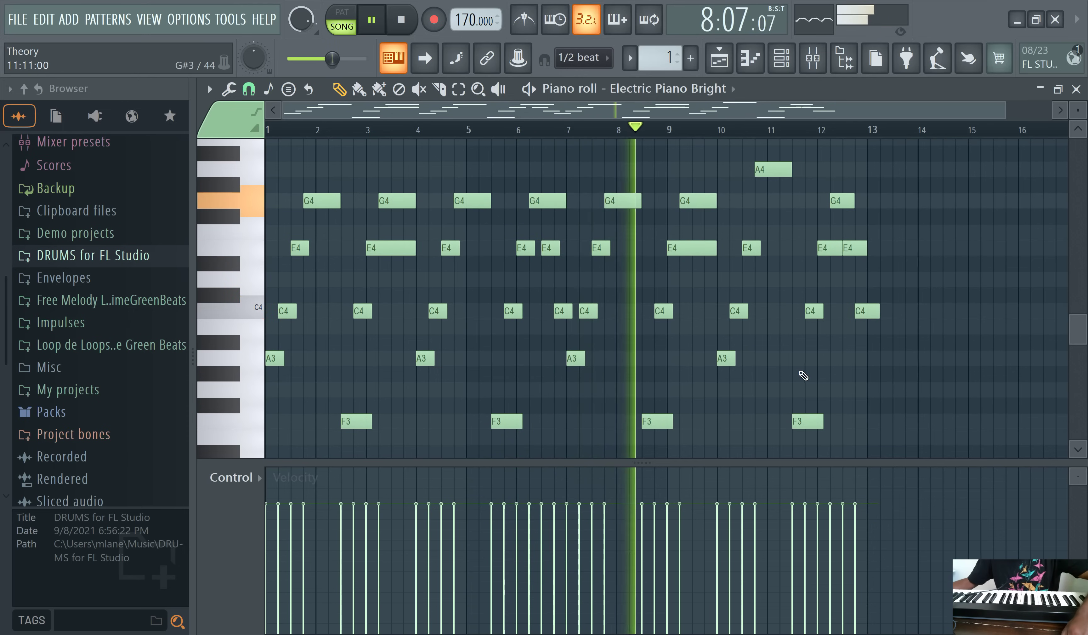
Randomize the velocities of all the chord notes
key("ctrl+a")
key("alt+r")
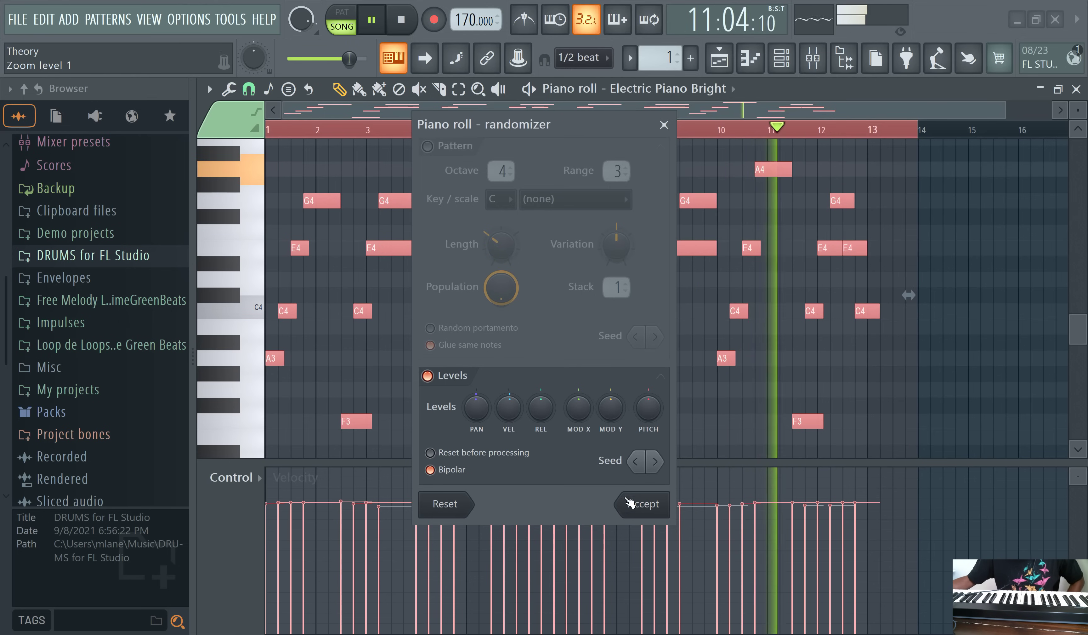
left_click(630, 504)
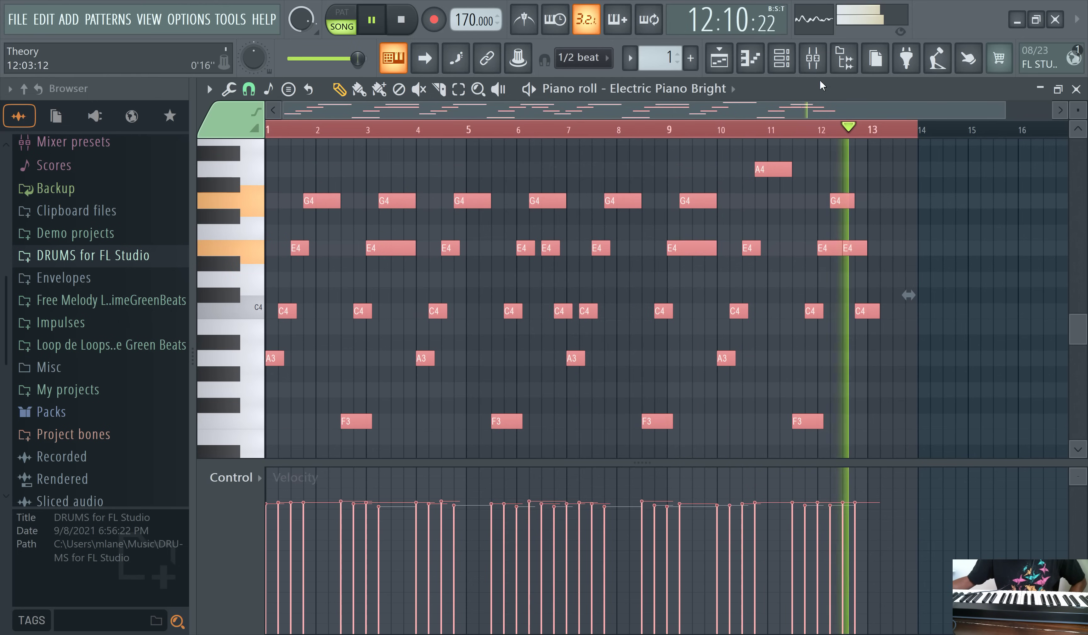
Send the Electric Piano Bright channel to mixer track 1
left_click(816, 61)
left_click(724, 65)
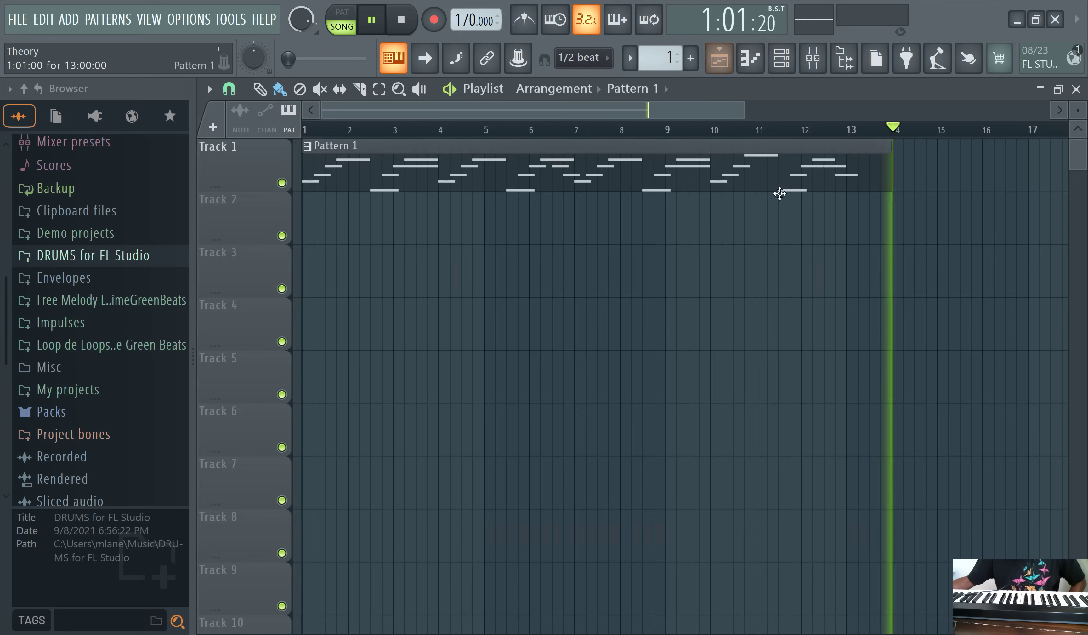
left_click(782, 62)
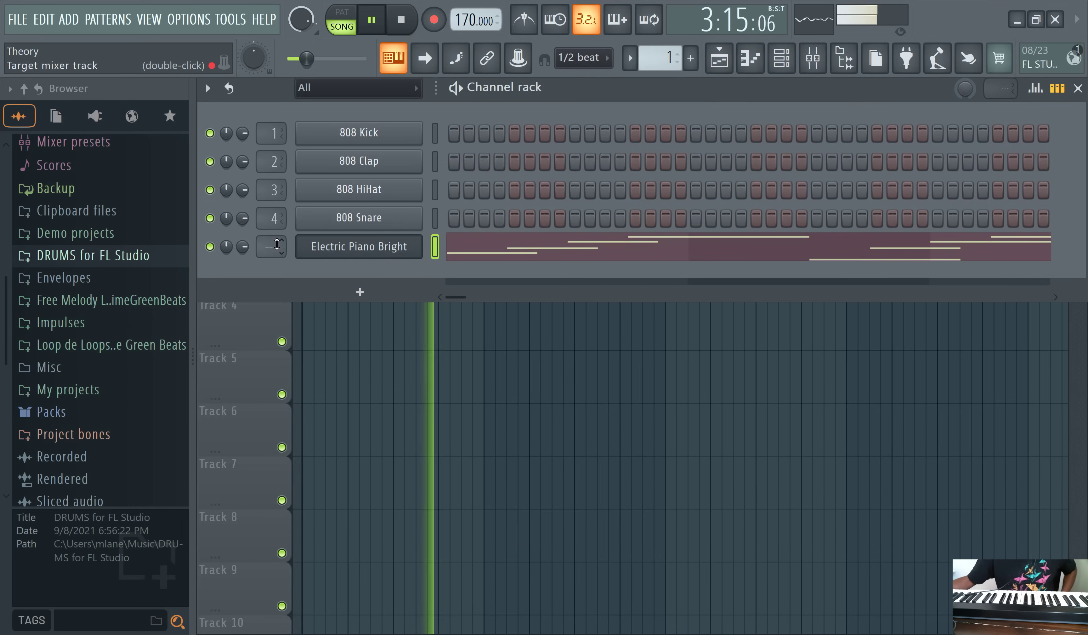
scroll(271, 246, "up", 1)
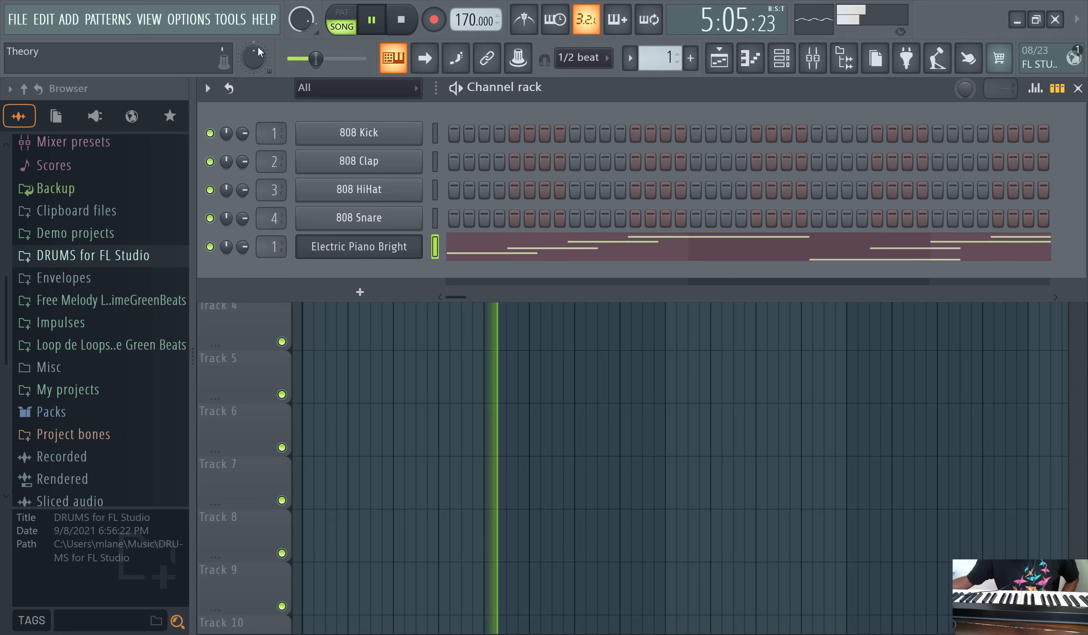
left_click(68, 20)
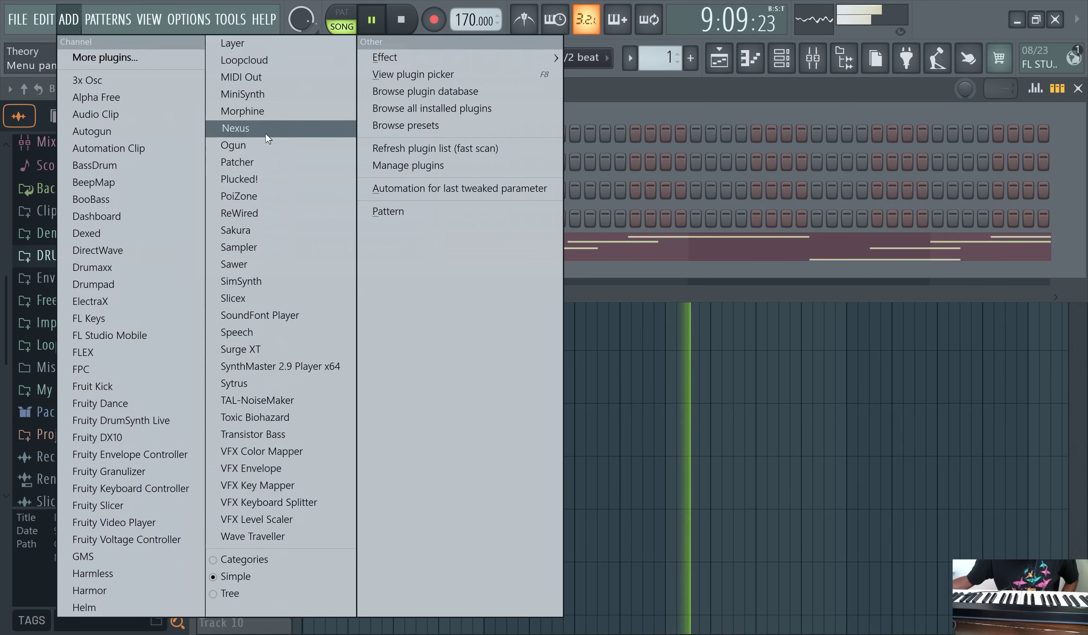
Add a Nexus instrument channel, move its window aside, and bring the channel rack forward
left_click(266, 134)
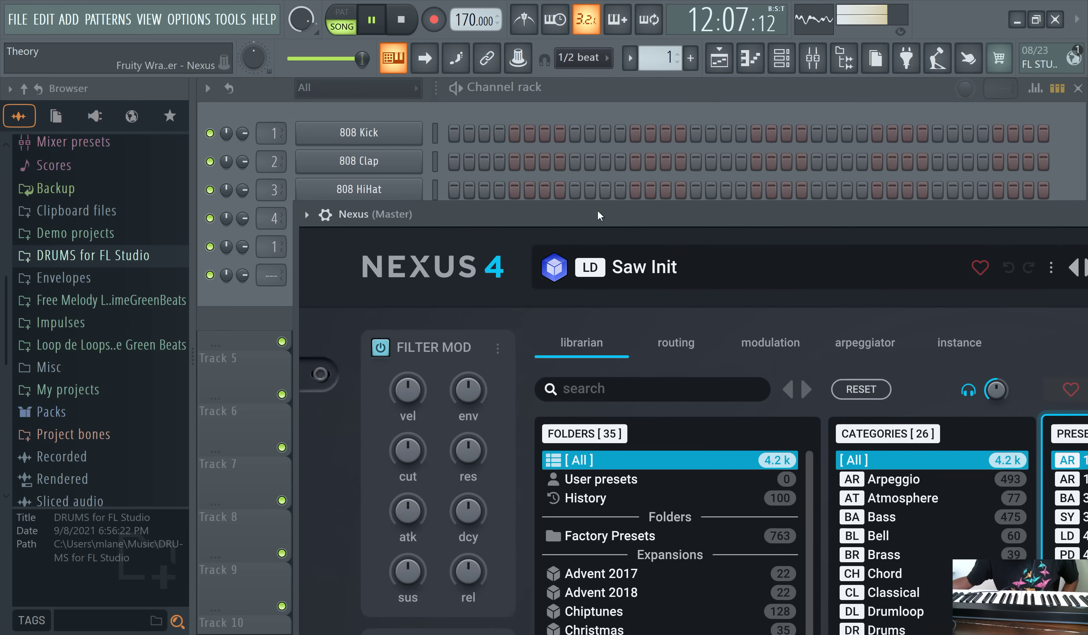
left_click_drag(597, 217, 588, 195)
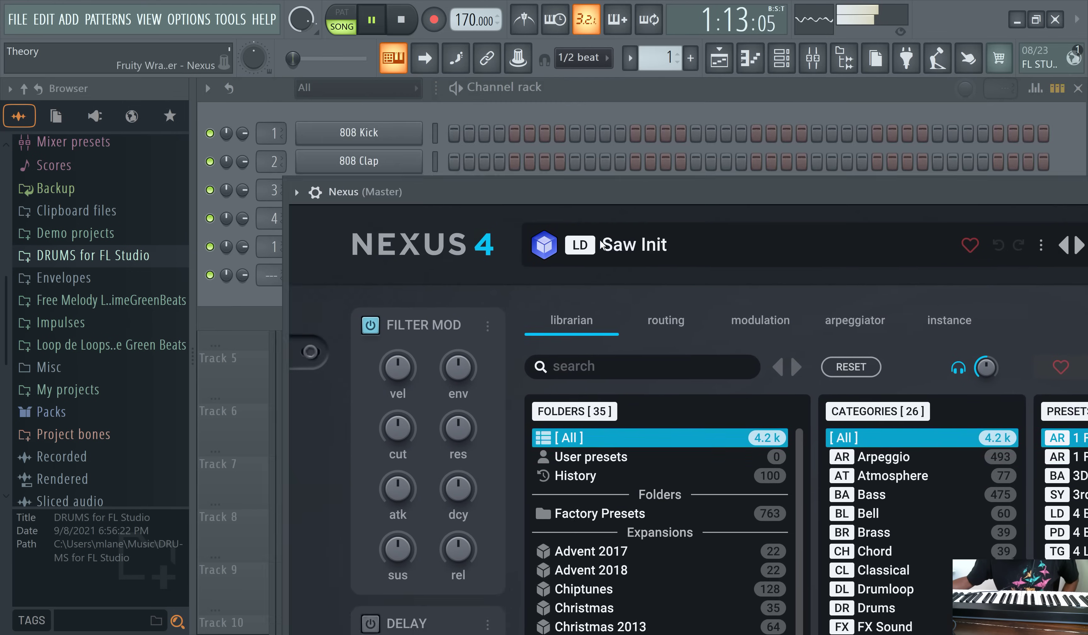
left_click_drag(602, 244, 603, 270)
left_click(581, 97)
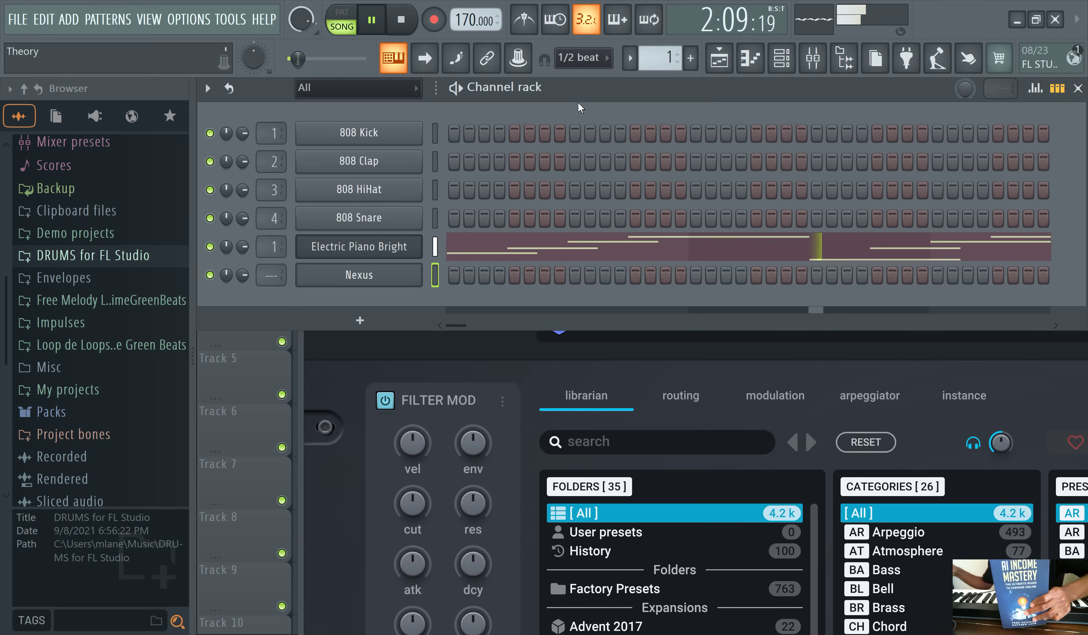
Copy the Electric Piano Bright chord notes and paste them onto the Nexus channel
left_click(380, 21)
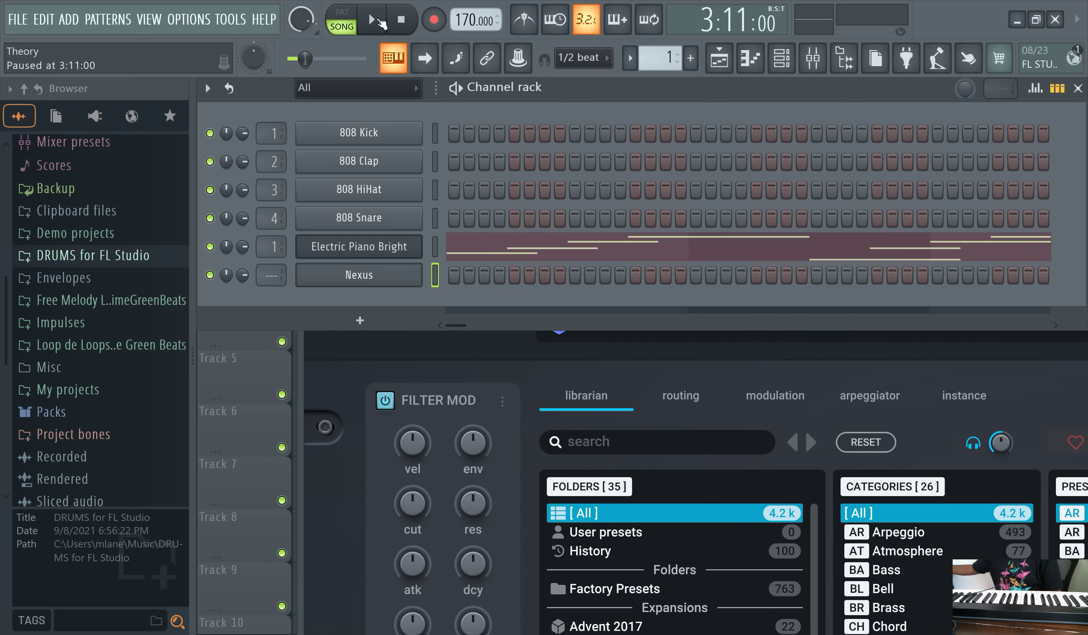
left_click(372, 20)
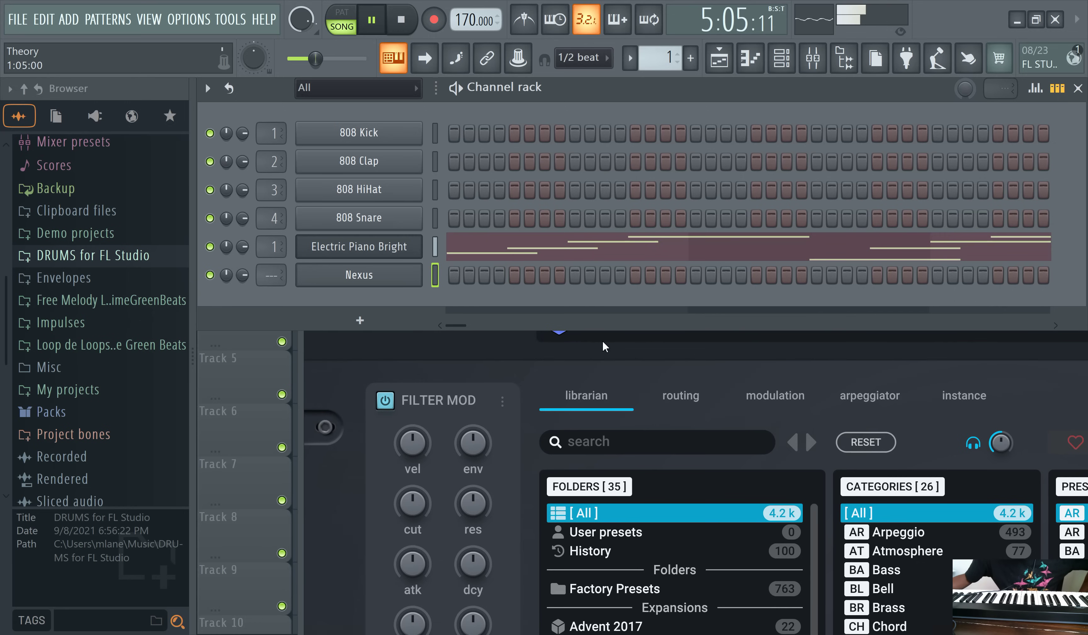
right_click(386, 258)
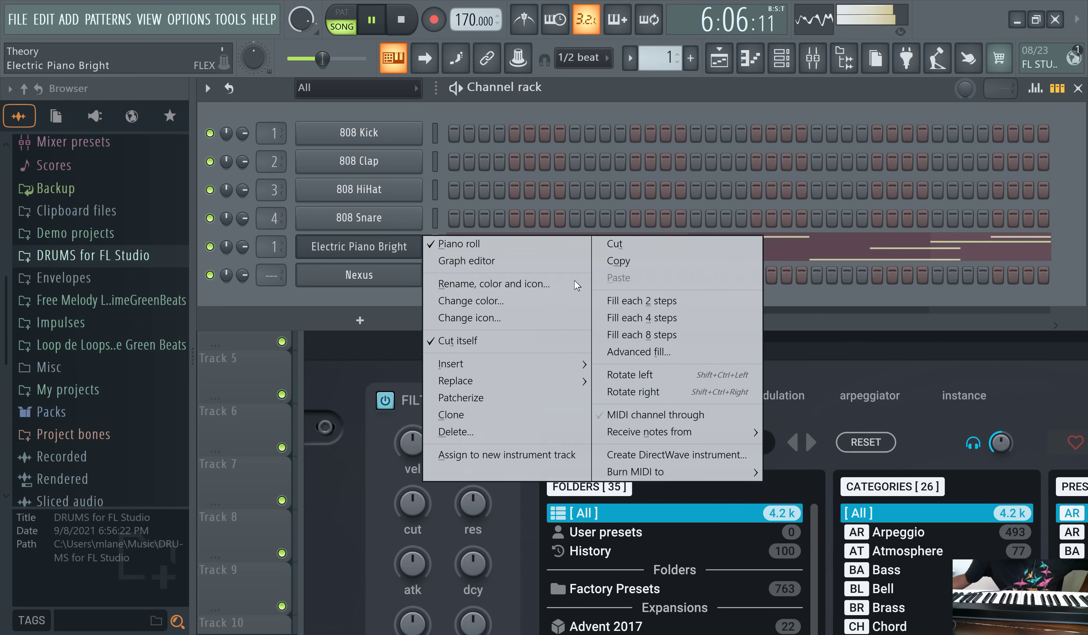
left_click(628, 270)
right_click(383, 281)
left_click(610, 306)
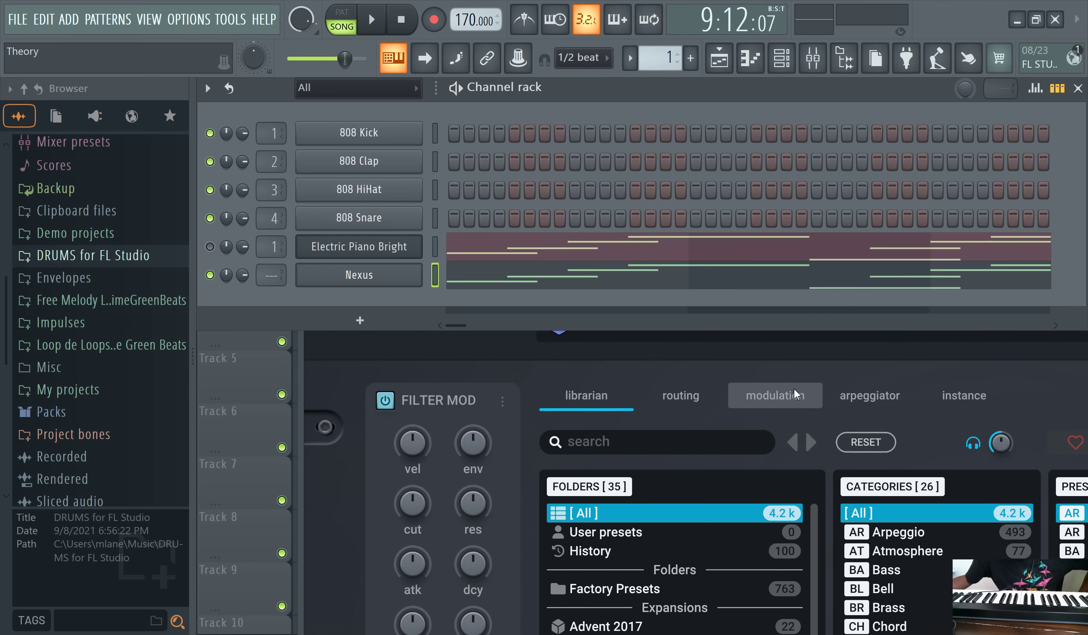
Bring the Nexus window forward and position it over the channel rack
left_click(719, 348)
left_click_drag(724, 284, 675, 91)
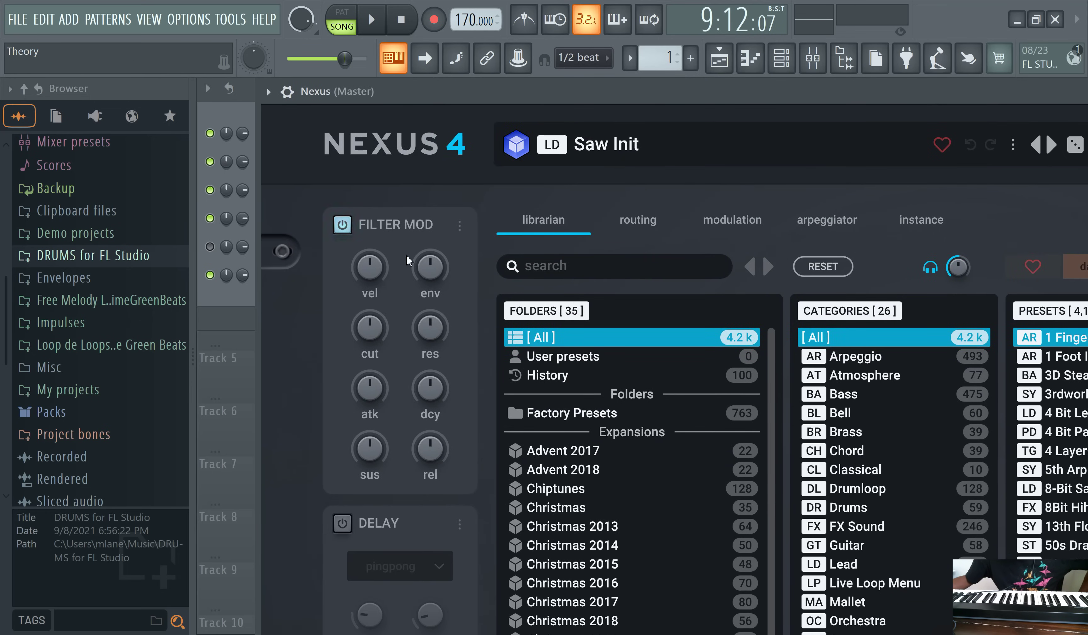
left_click_drag(262, 368, 580, 367)
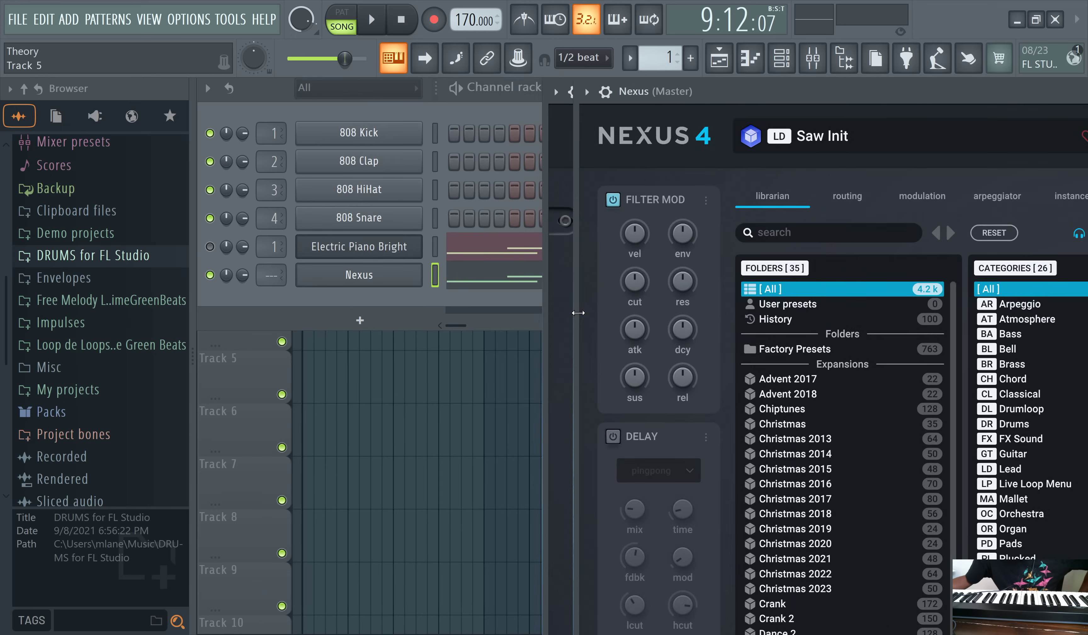
left_click_drag(735, 96, 458, 91)
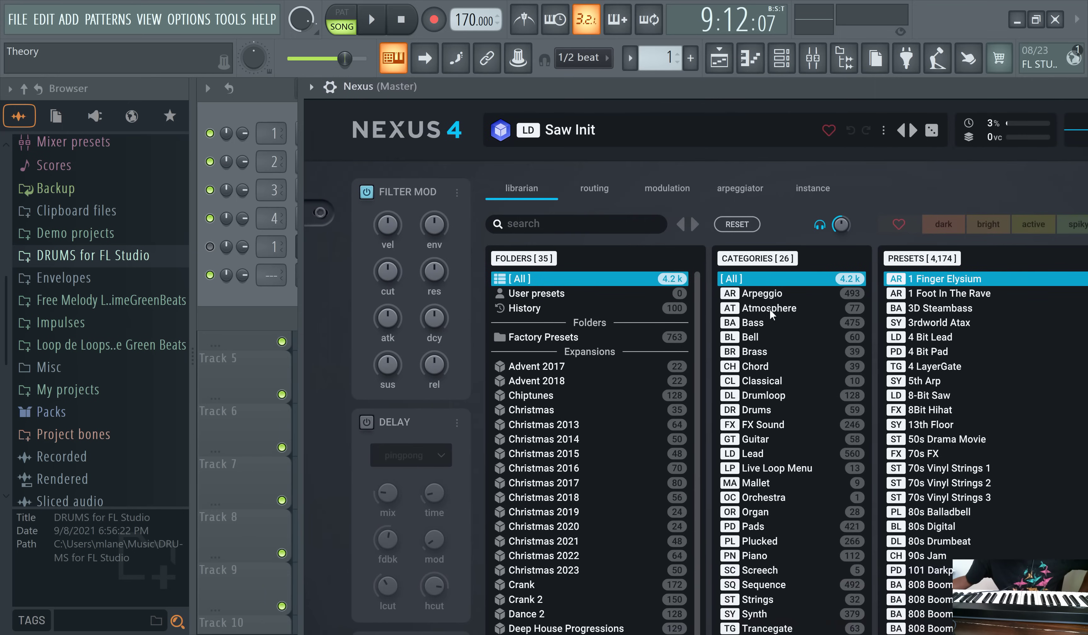
Filter Nexus presets to Pads, load Conestrings, and play the song to hear it
left_click(815, 614)
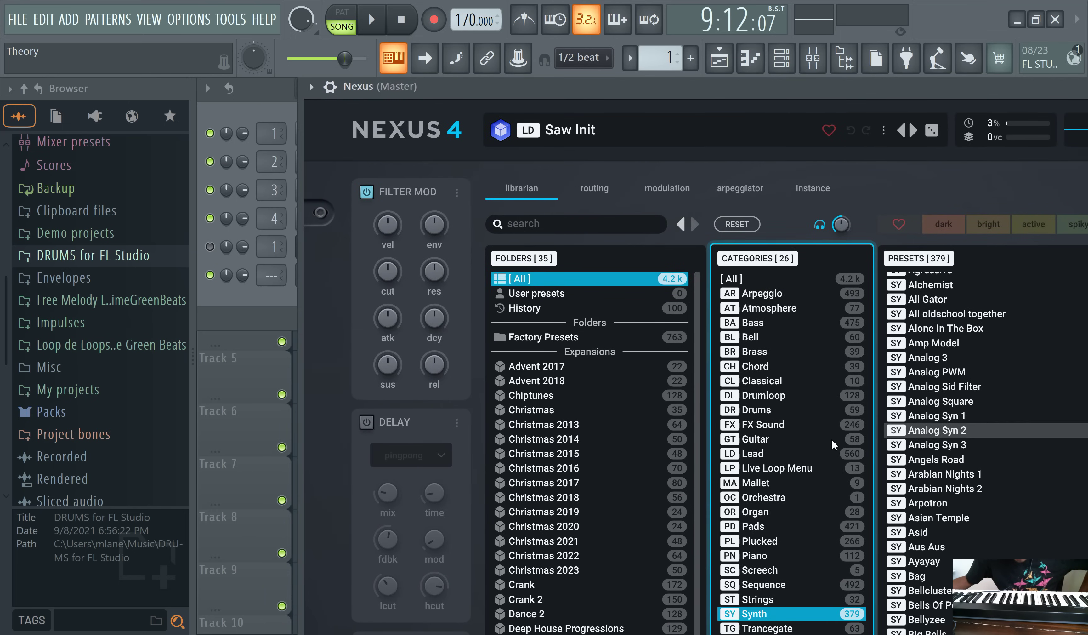
left_click(816, 530)
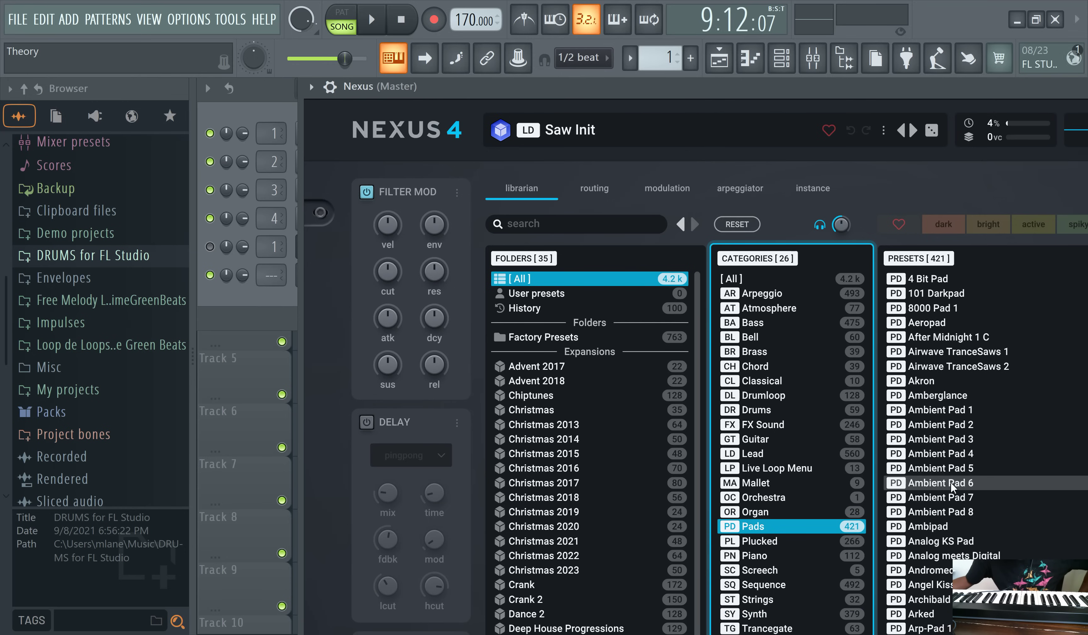
scroll(955, 486, "down", 12)
scroll(958, 490, "down", 9)
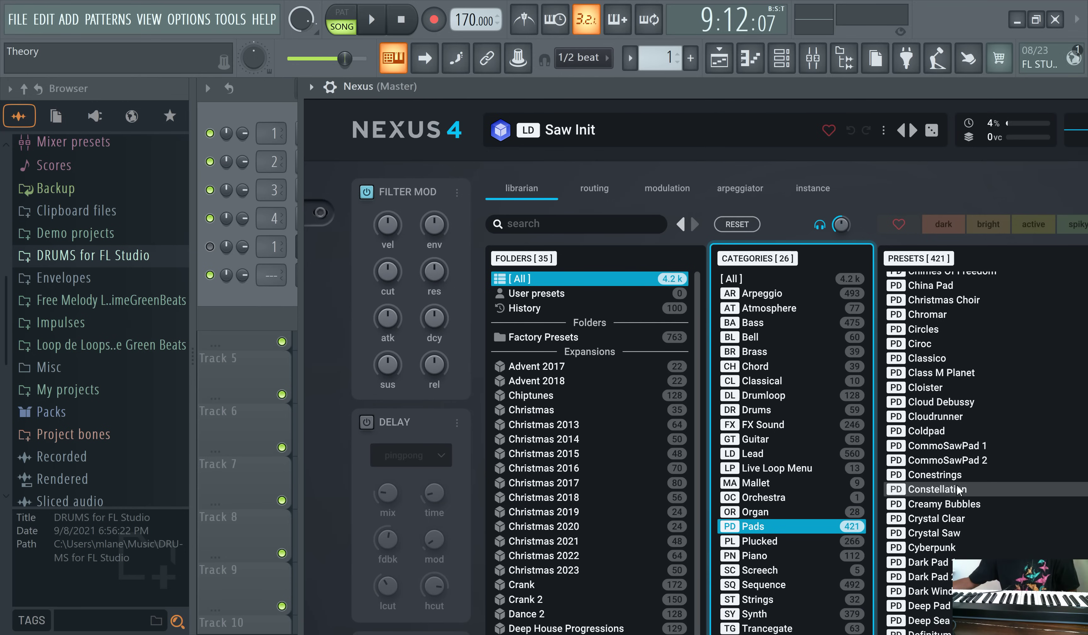
left_click(973, 481)
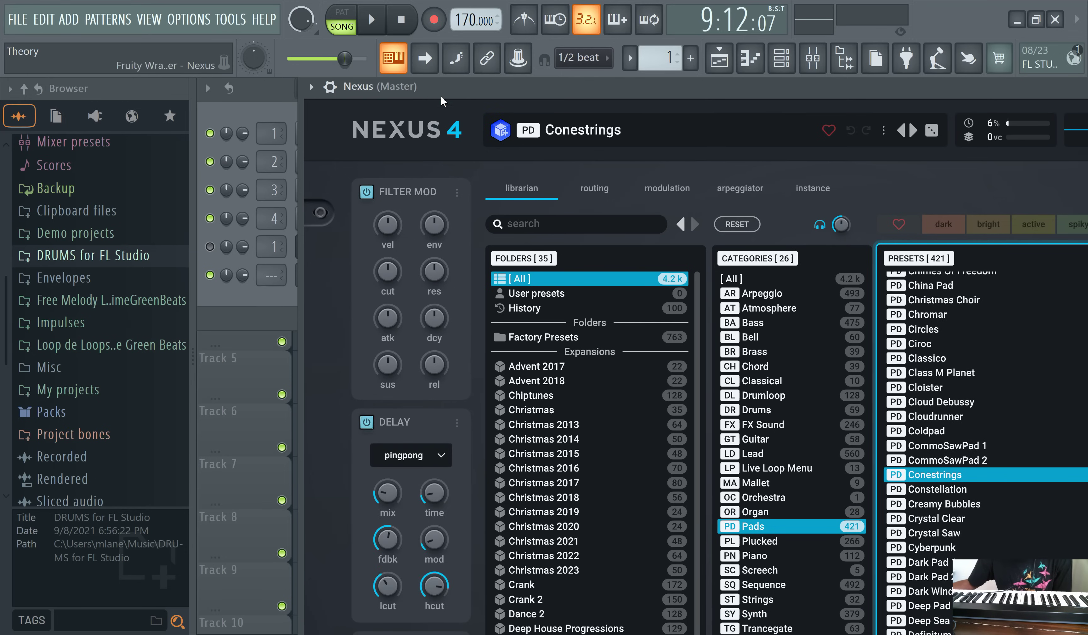
left_click(383, 16)
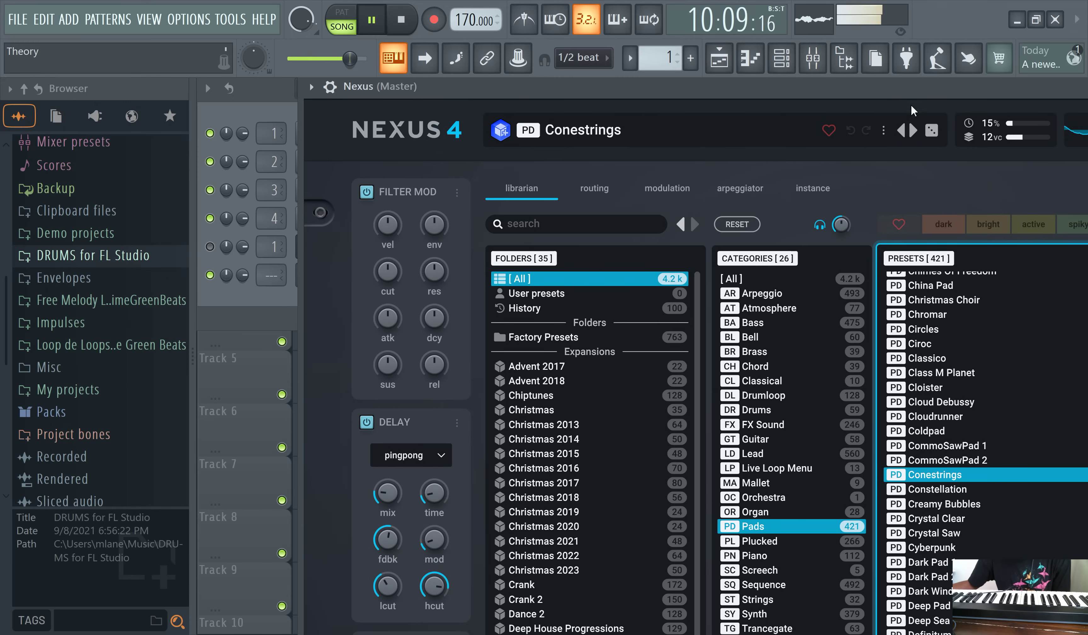
Audition five random Nexus presets with the dice button
left_click(932, 130)
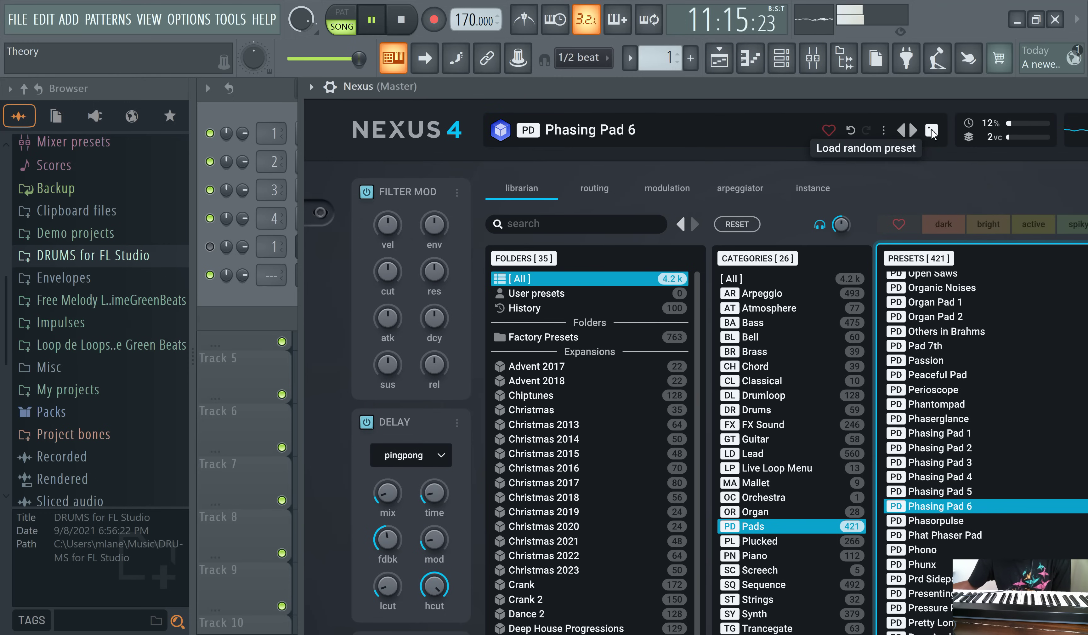
left_click(932, 130)
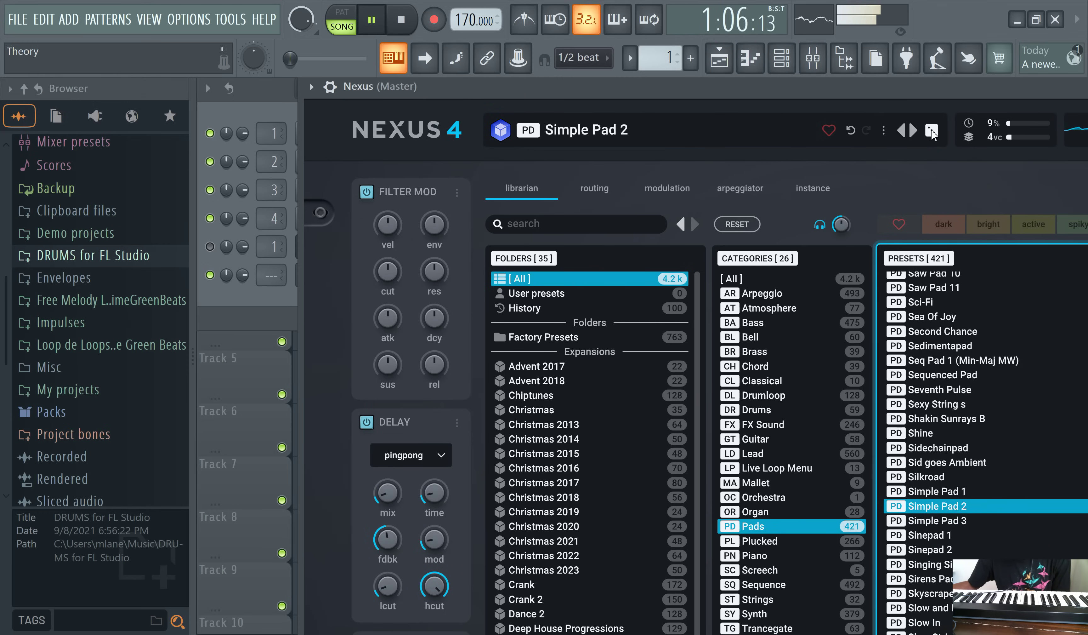
left_click(932, 130)
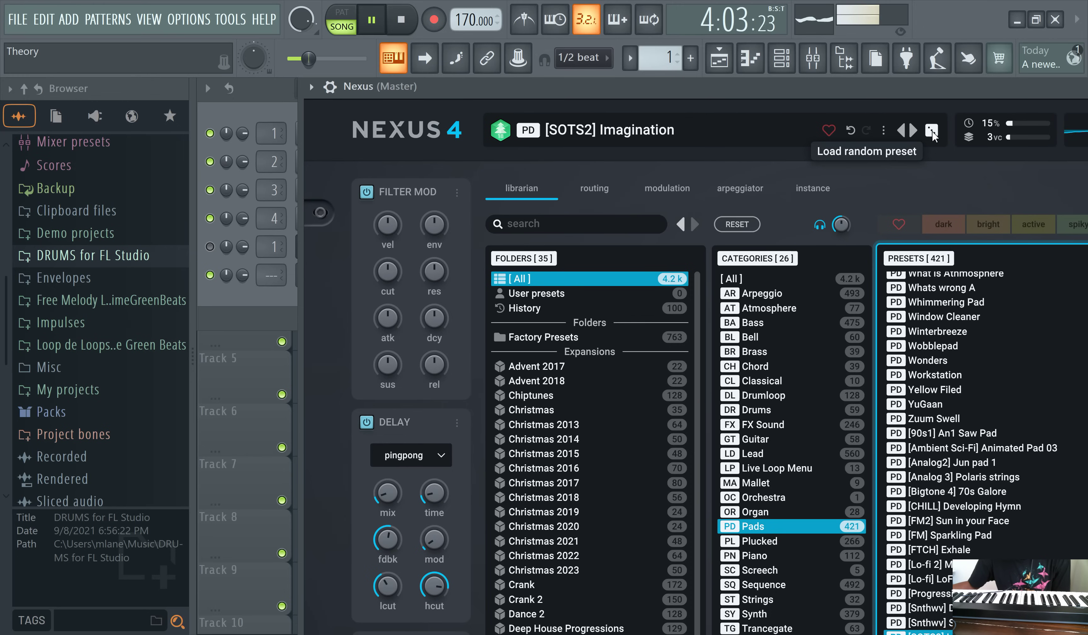
left_click(932, 131)
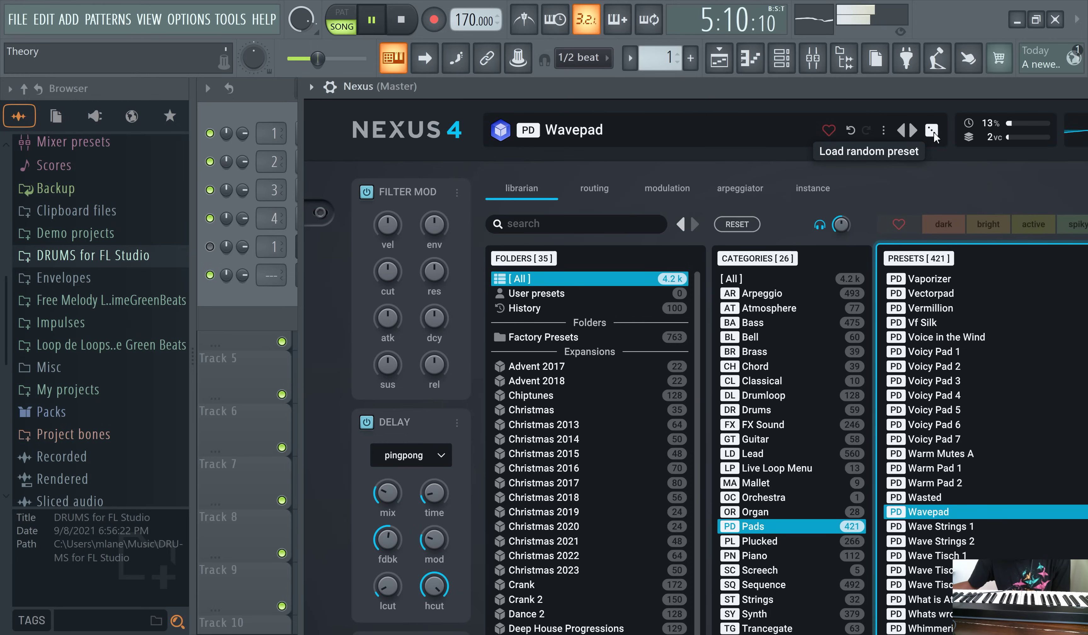
left_click(933, 130)
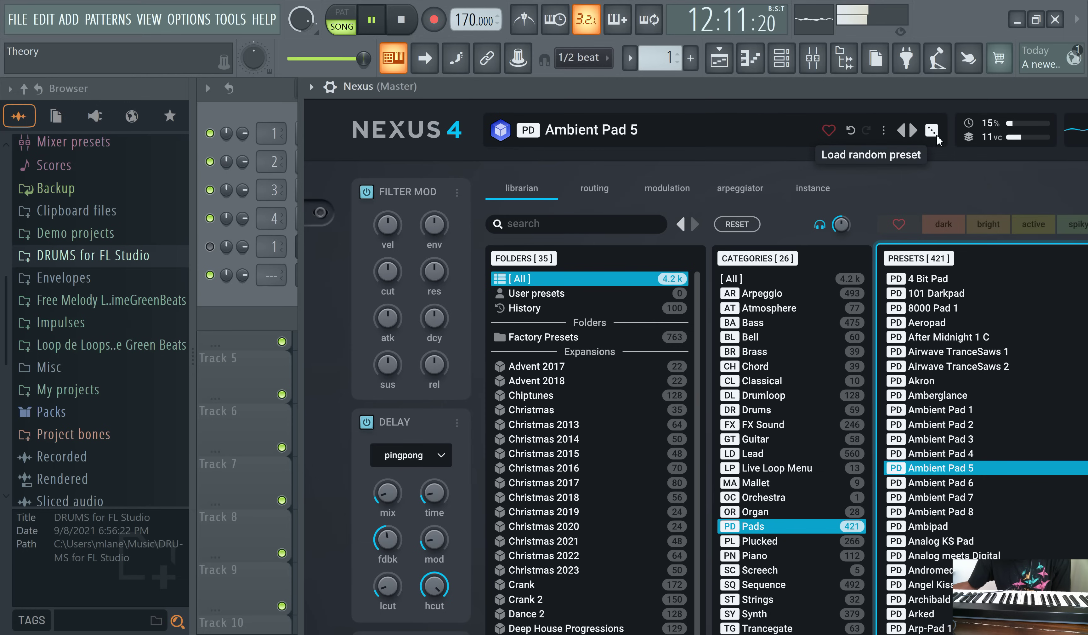
Step through Ambient Pad 1 to 8, leaving Ambient Pad 8 loaded
left_click(968, 424)
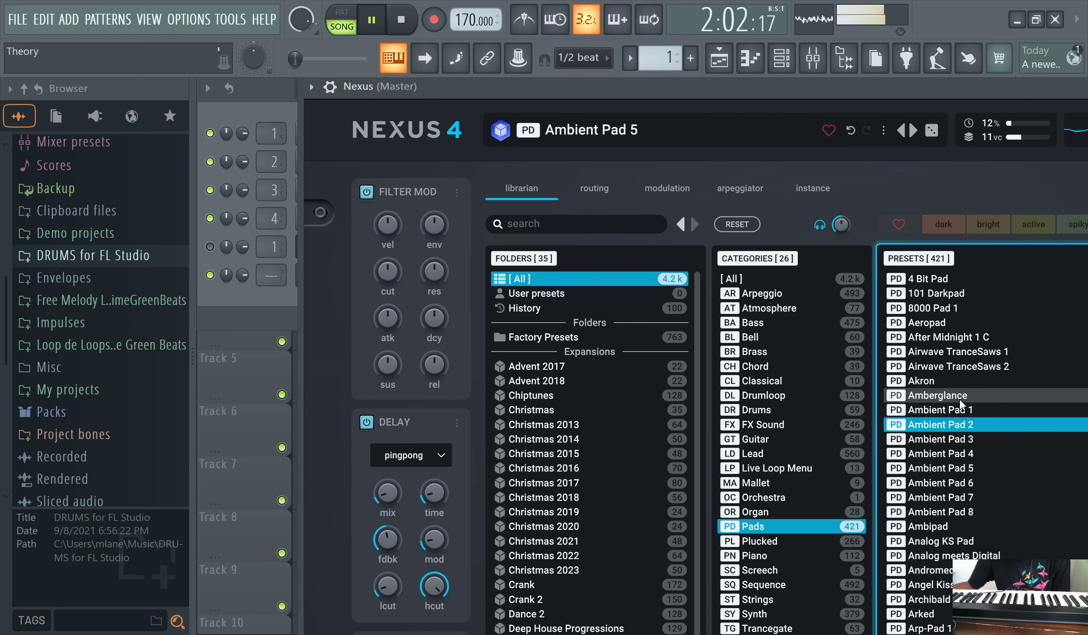
left_click(967, 410)
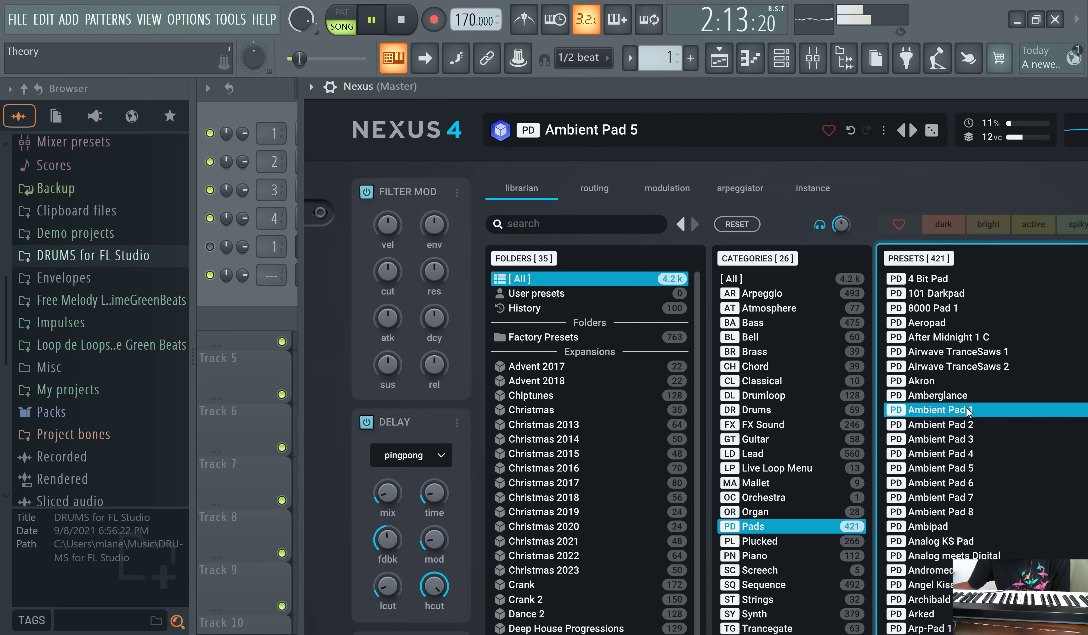
left_click(965, 425)
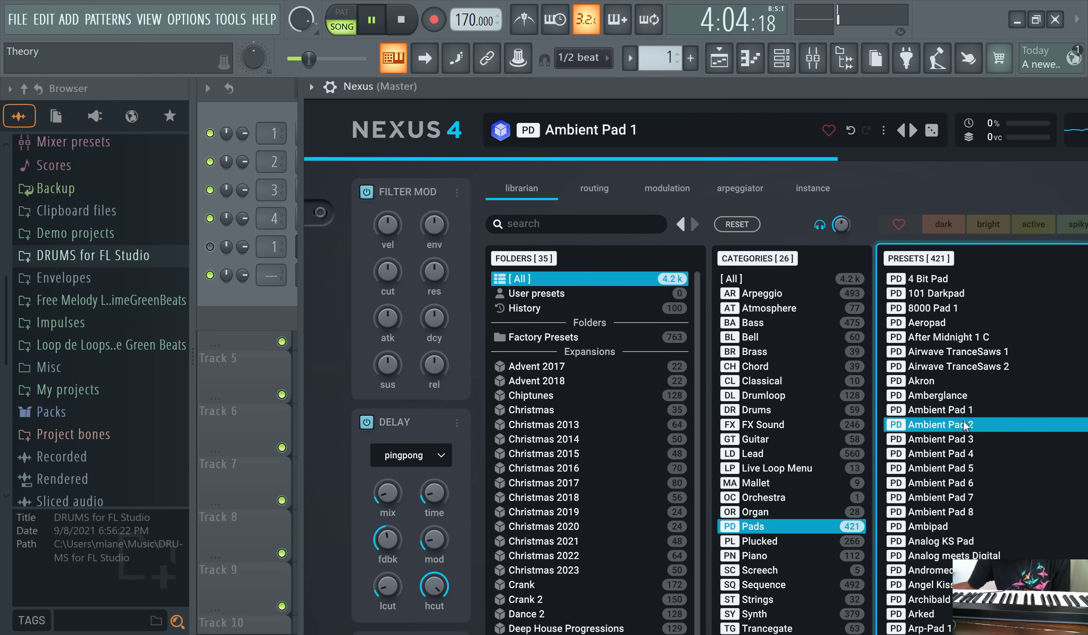
left_click(965, 444)
left_click(961, 456)
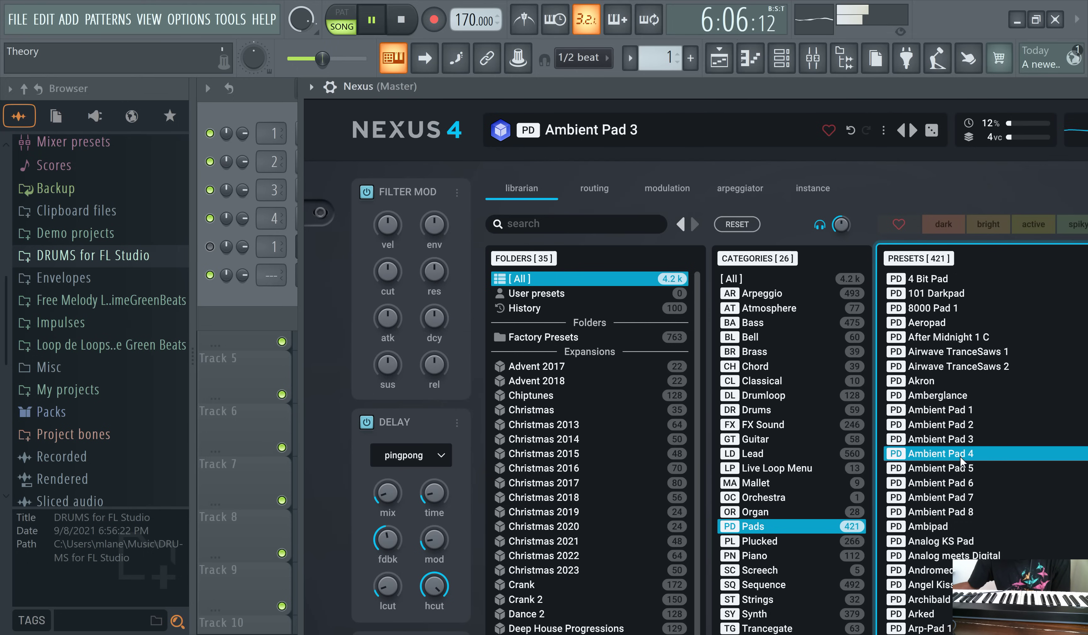
left_click(964, 467)
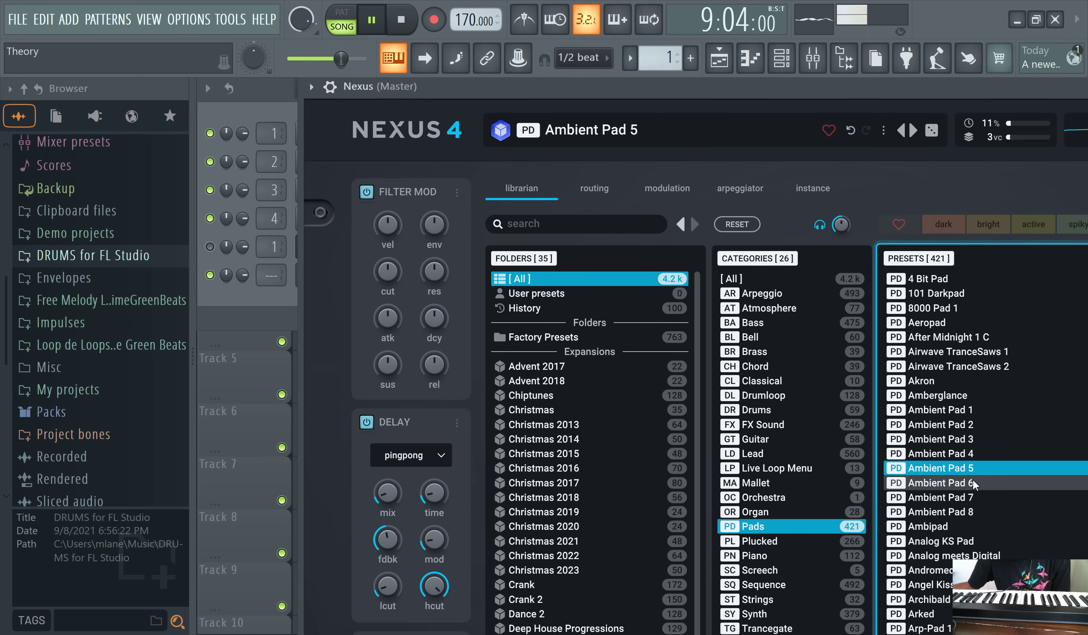
left_click(973, 483)
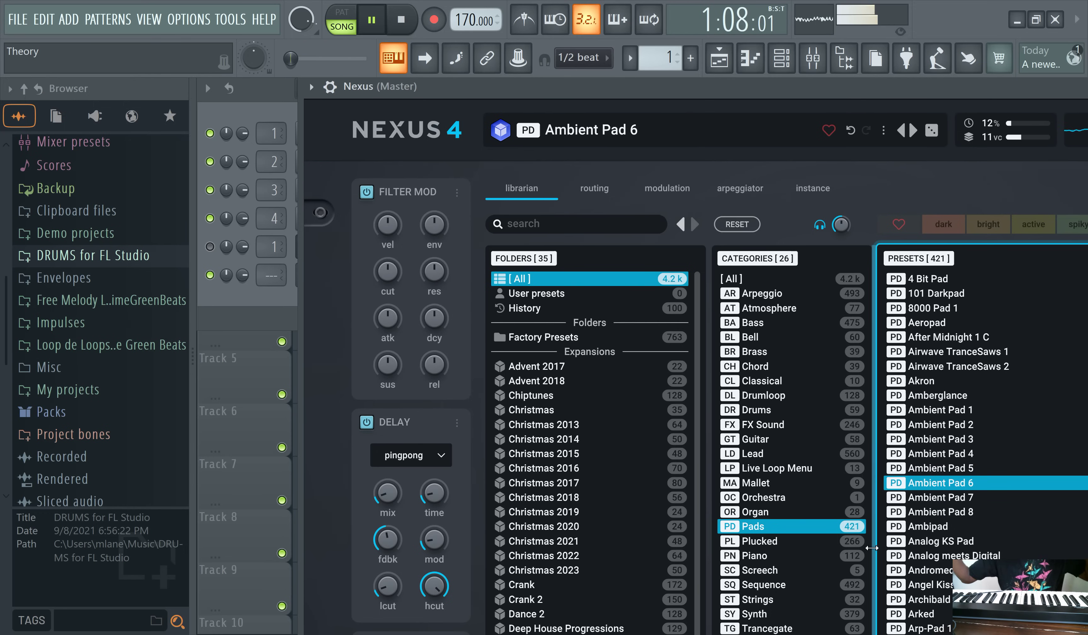
left_click(923, 503)
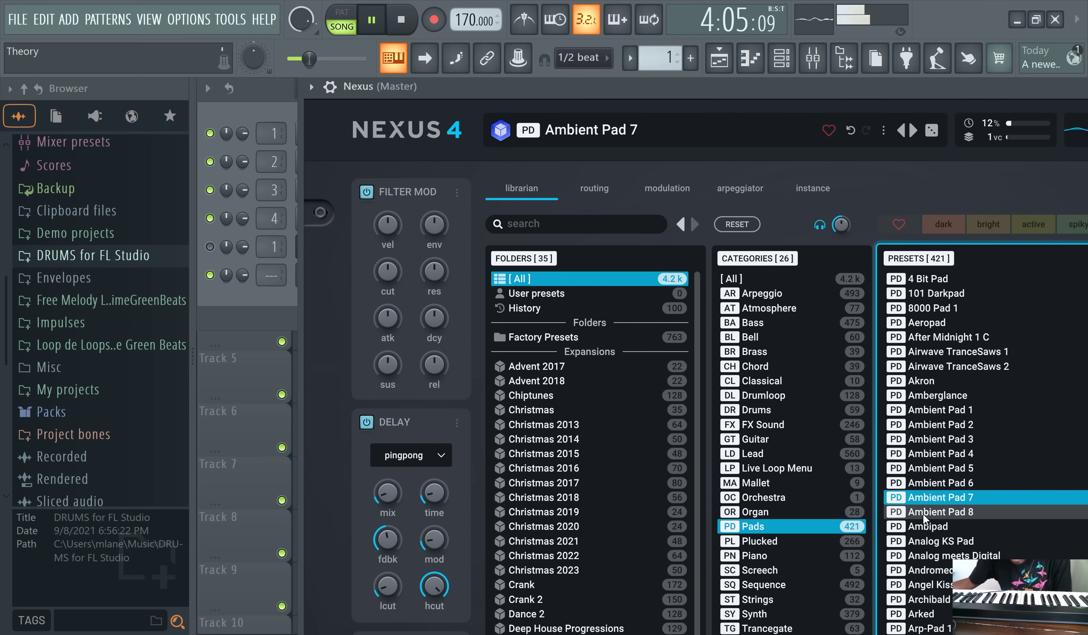
left_click(924, 516)
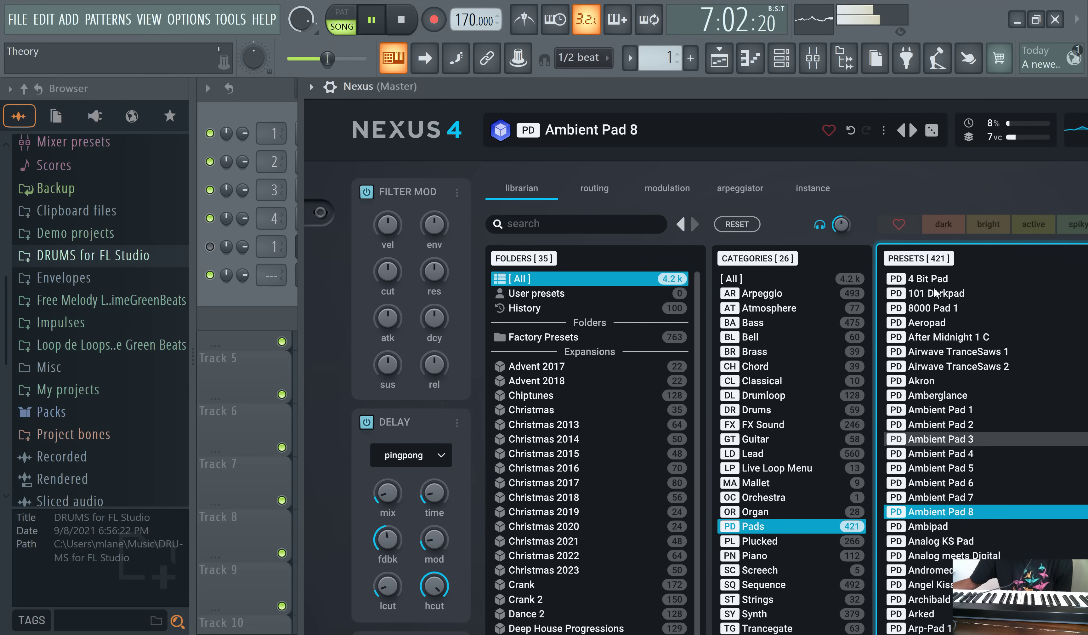
Audition random Nexus presets, filtering to the Synth category, until Rhodes Classic 6Vel loads
left_click(933, 133)
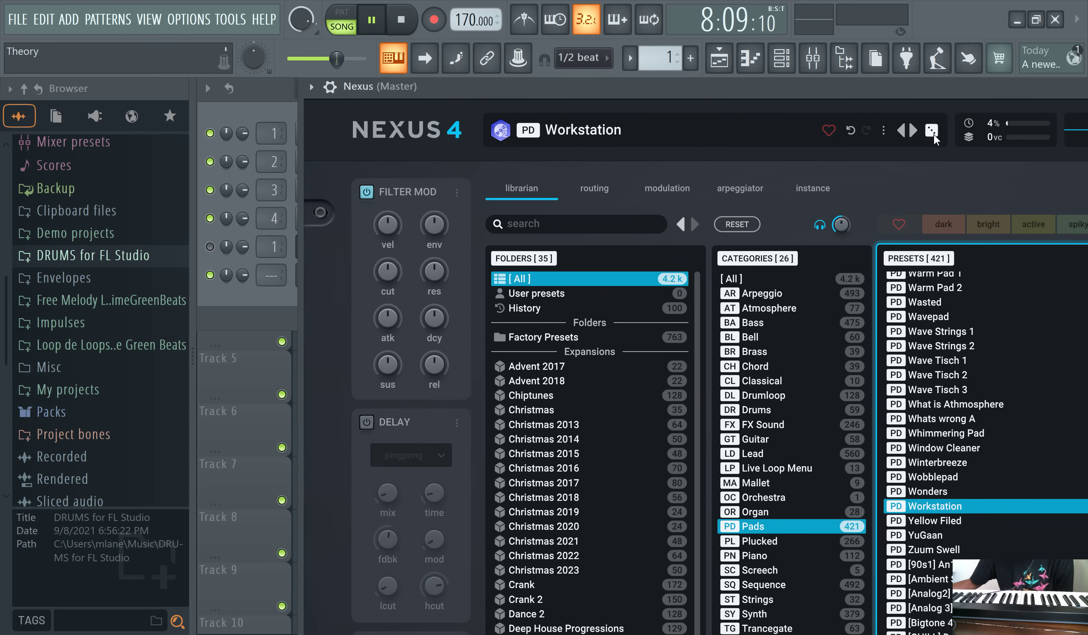
left_click(933, 133)
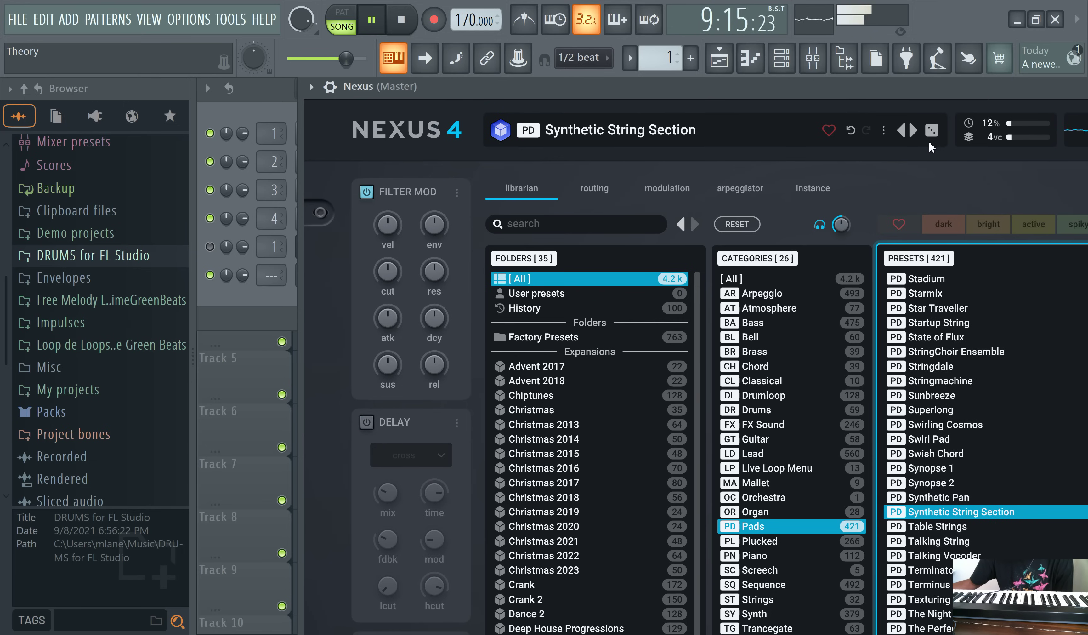
left_click(930, 132)
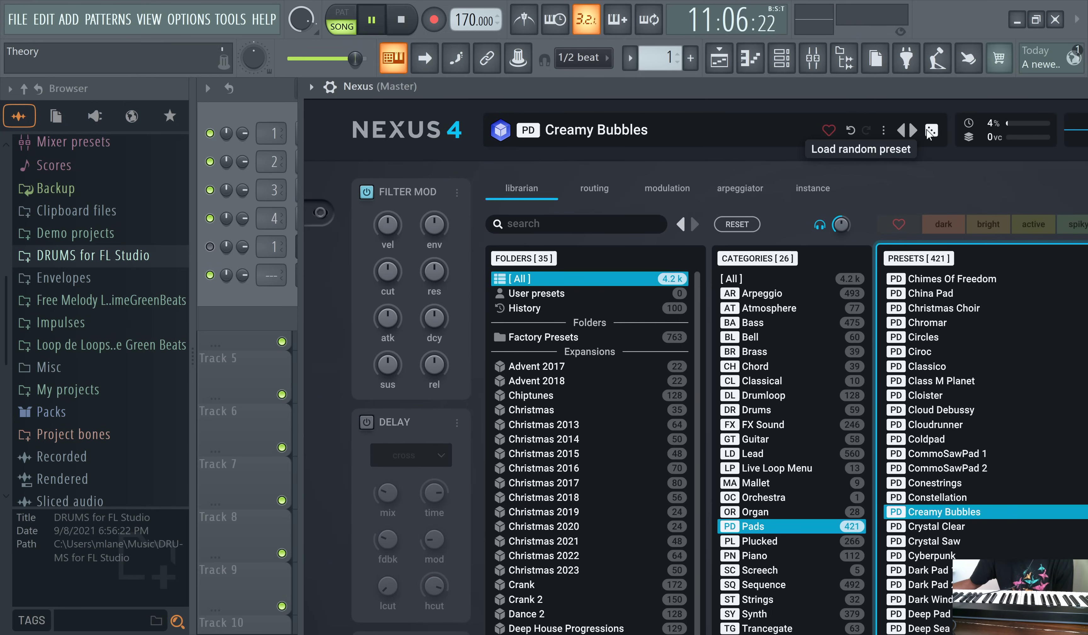
left_click(759, 613)
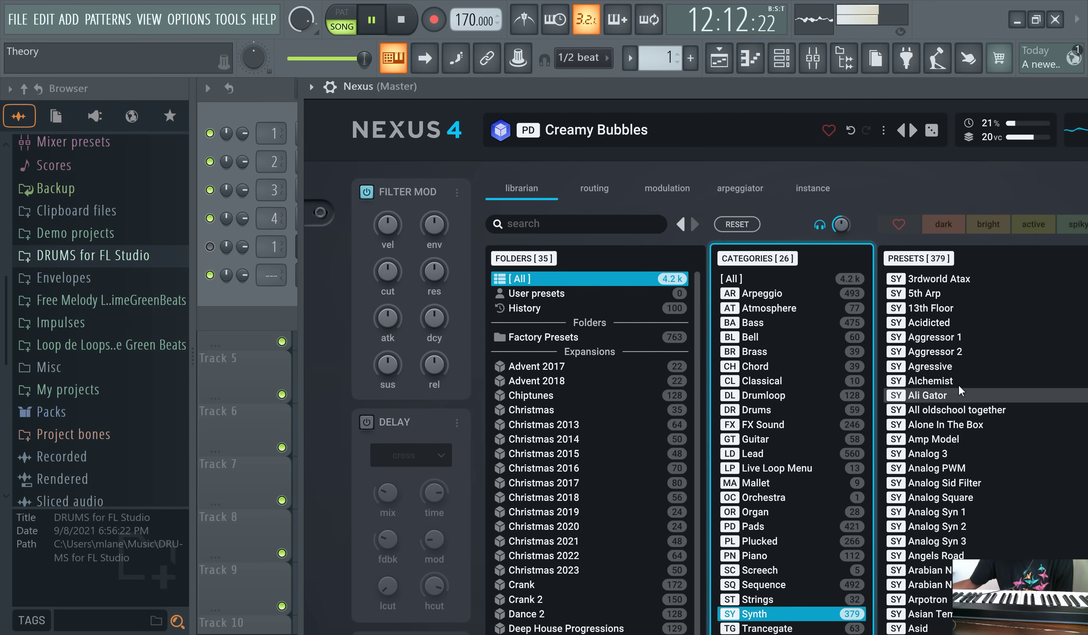
left_click(954, 381)
left_click(932, 130)
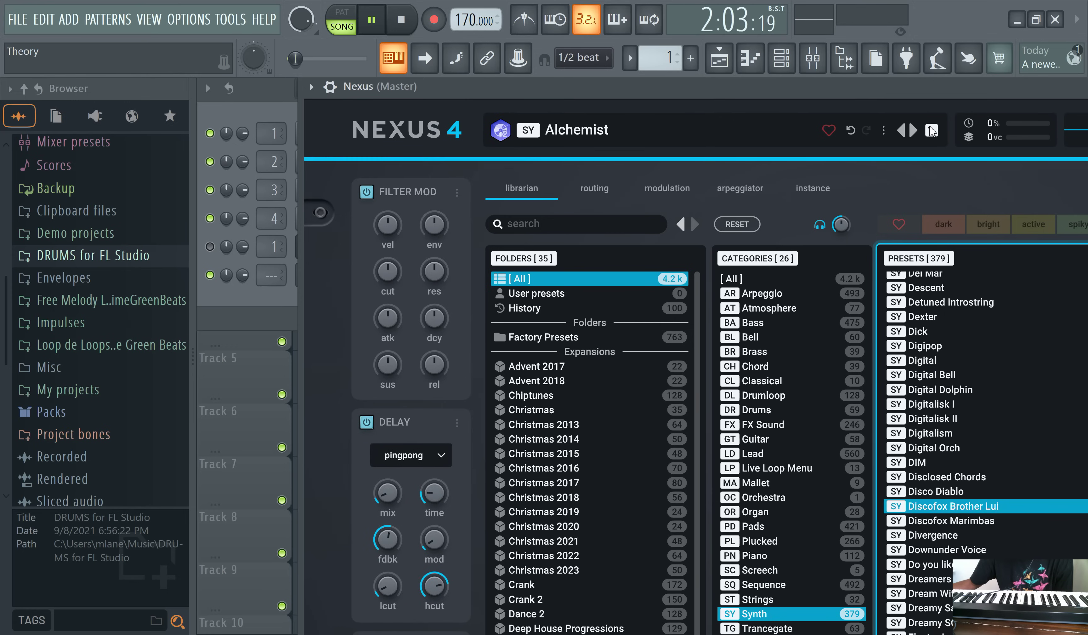
left_click(932, 130)
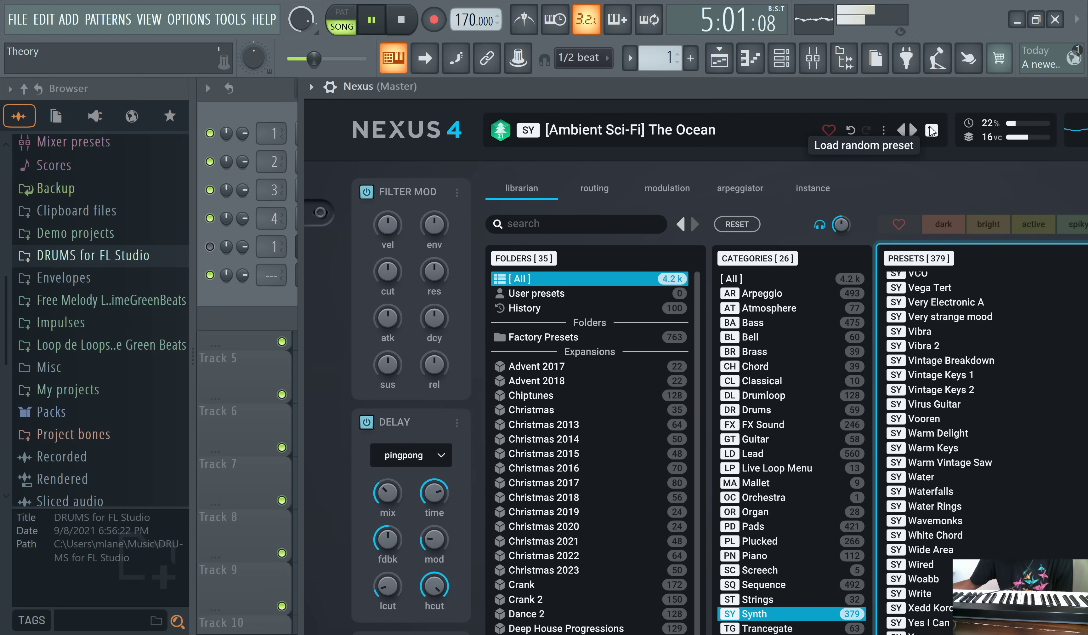
left_click(931, 130)
left_click(932, 130)
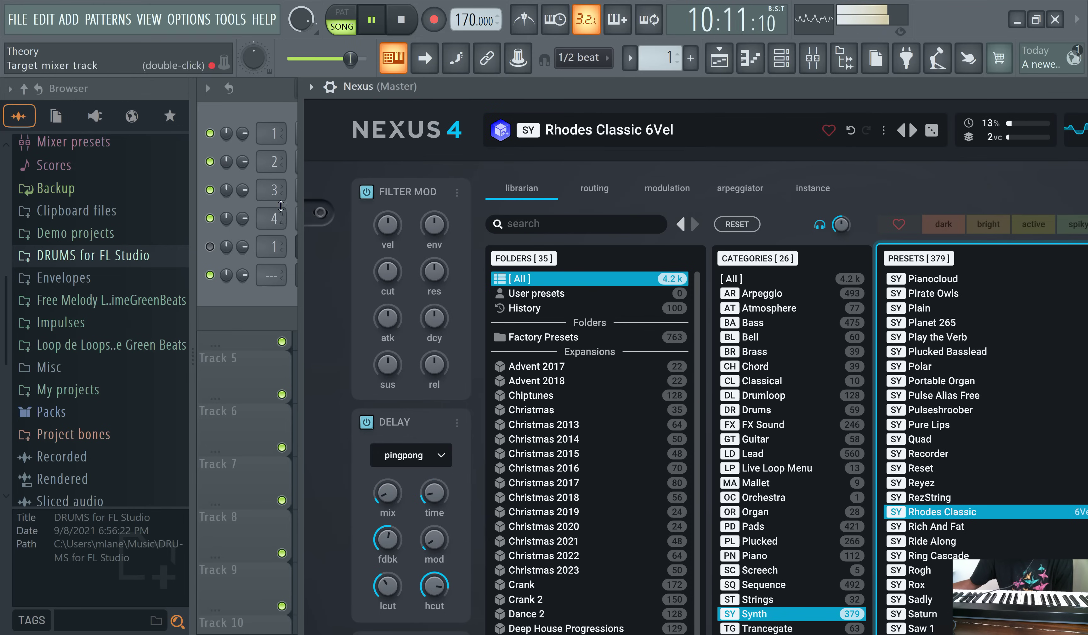
Mute Electric Piano Bright and keep Nexus active in the Channel rack, checking during playback
left_click(265, 105)
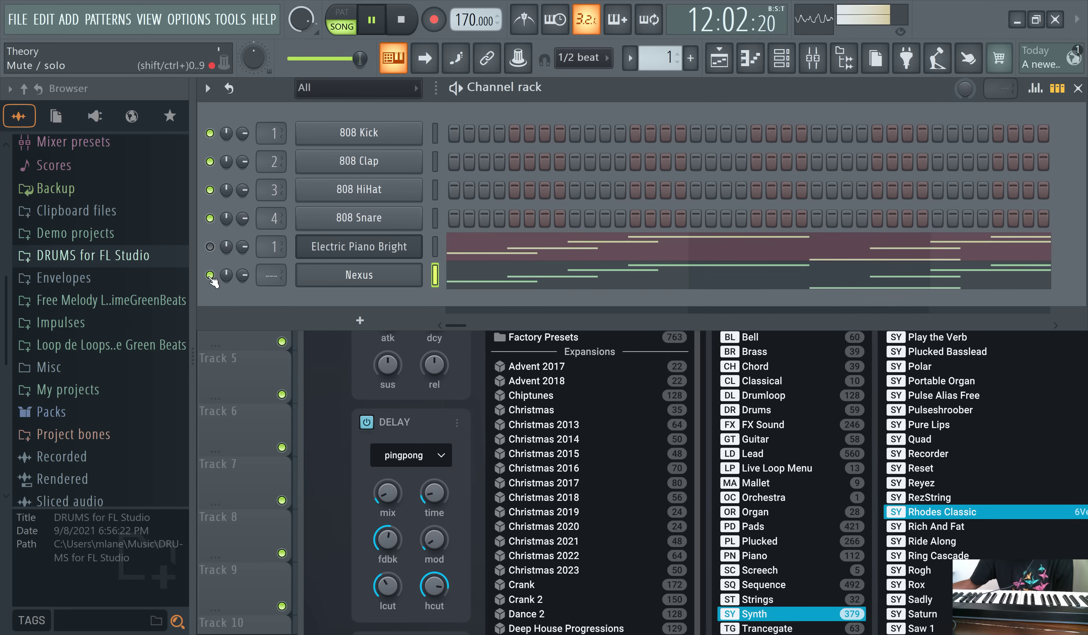
key("ctrl+space")
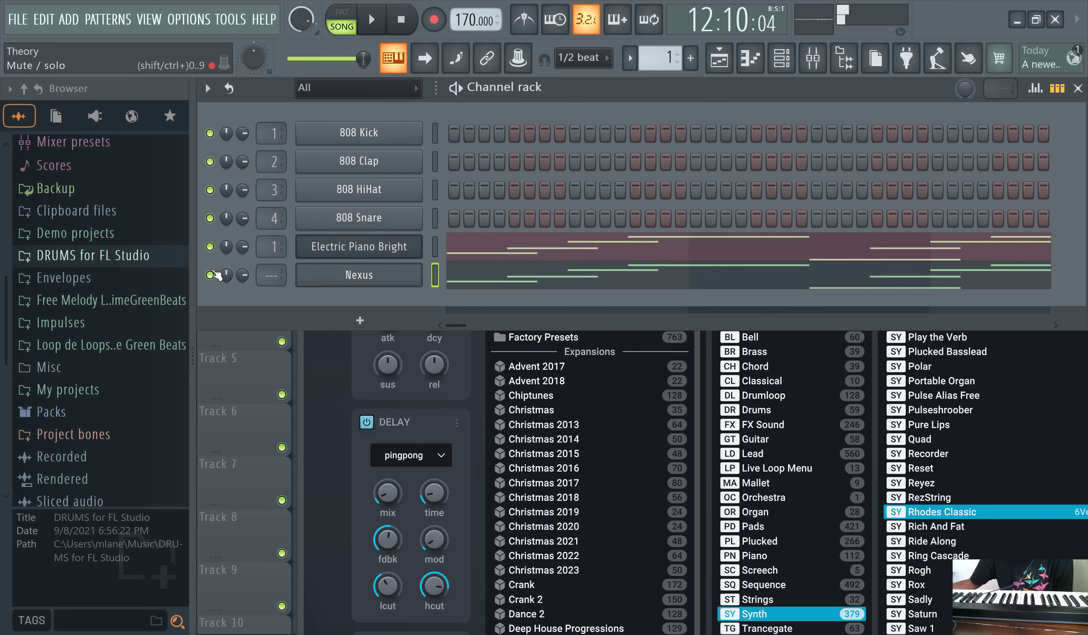
left_click(213, 275)
left_click(379, 17)
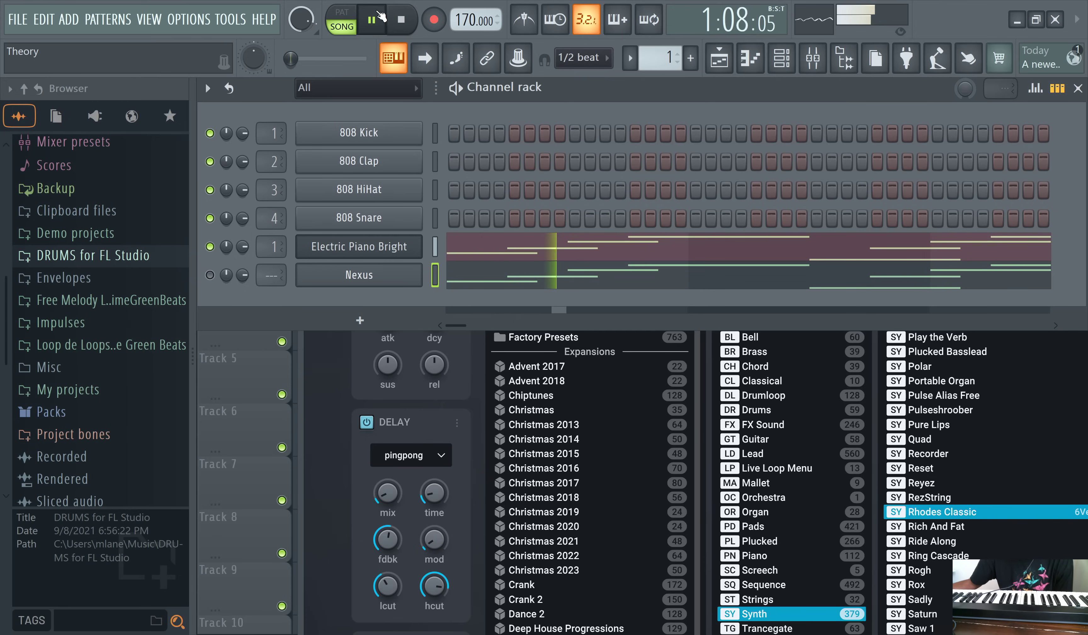
left_click_drag(210, 246, 210, 275)
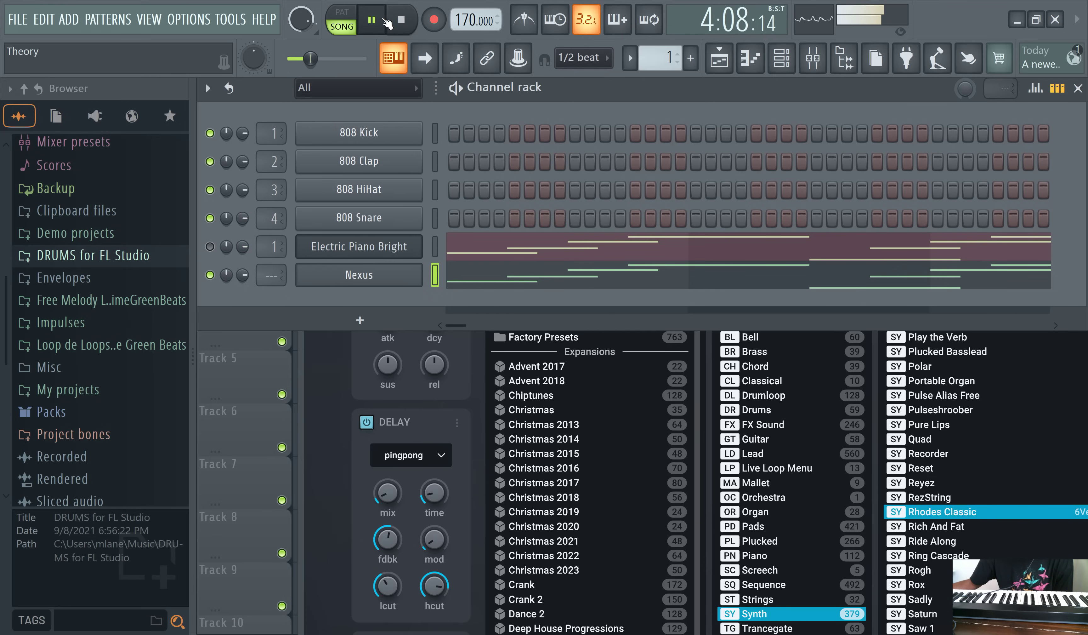
left_click(383, 20)
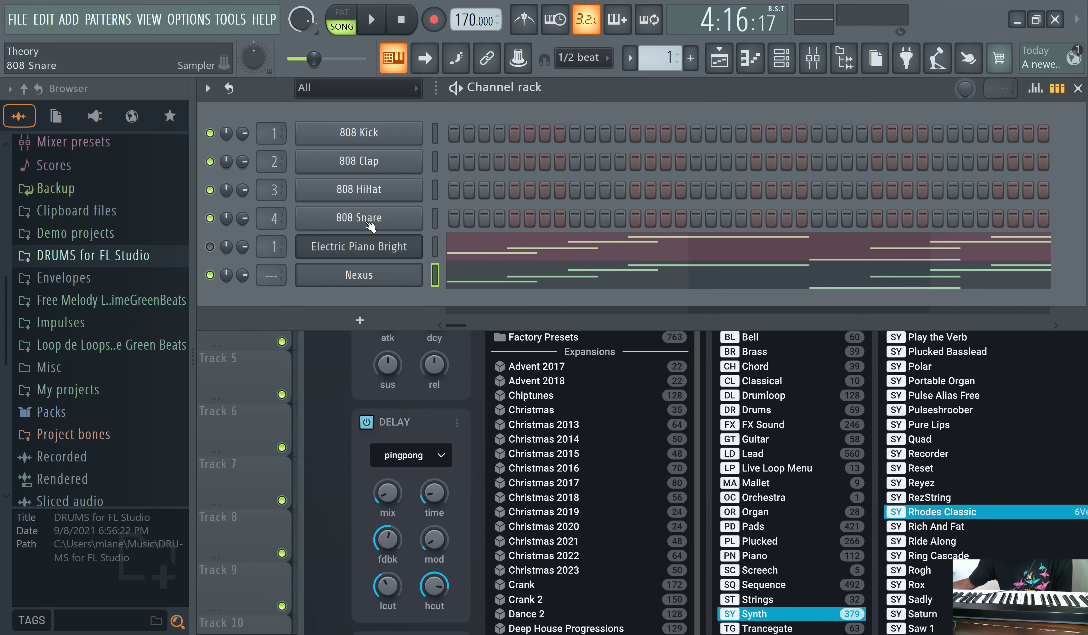
Change the Nexus channel's mixer track number from --- to 1
left_click(813, 58)
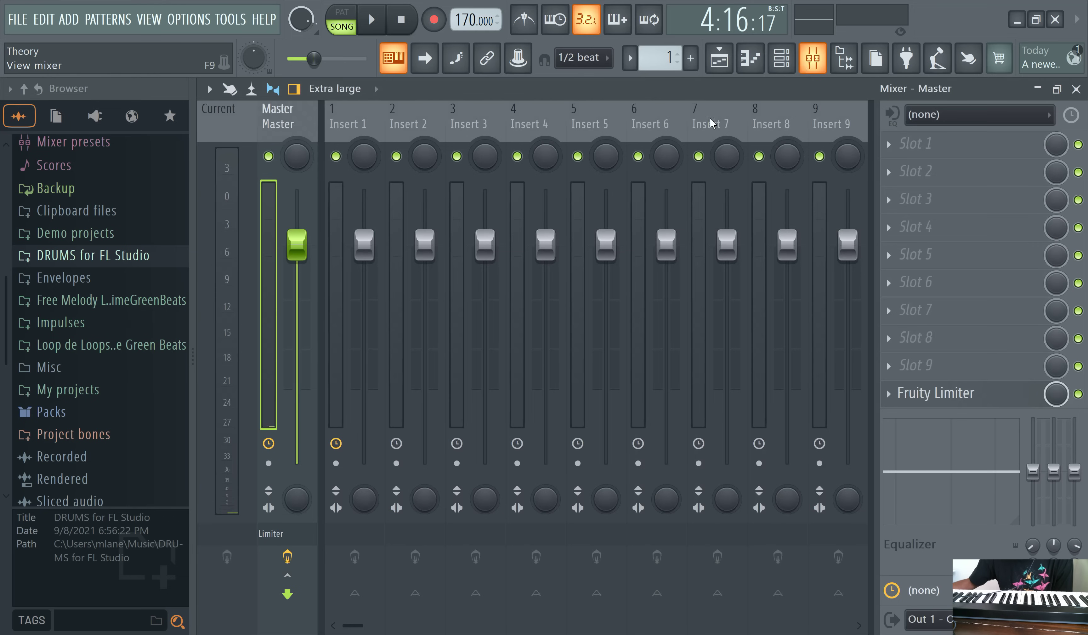
left_click(782, 58)
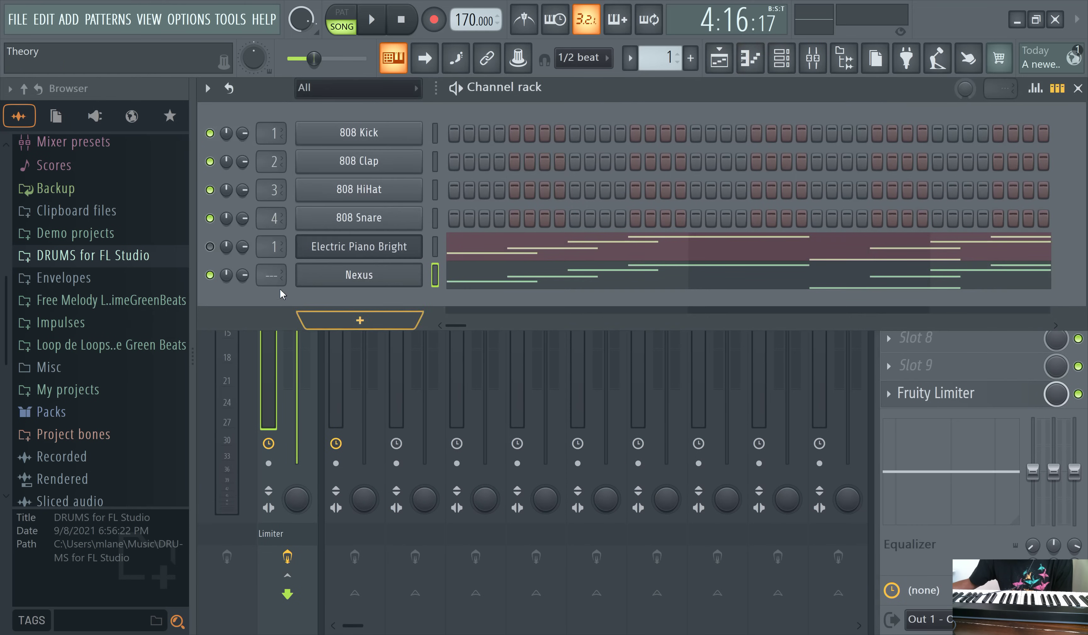
scroll(271, 274, "up", 1)
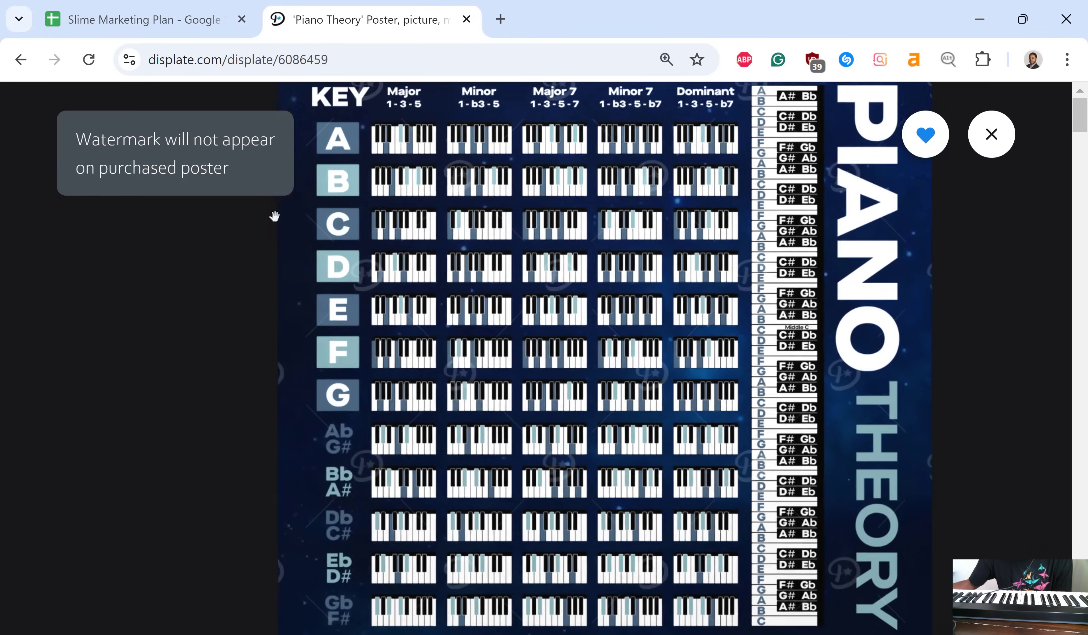
Close the Displate poster viewer and search for 'piano theory'
left_click(274, 216)
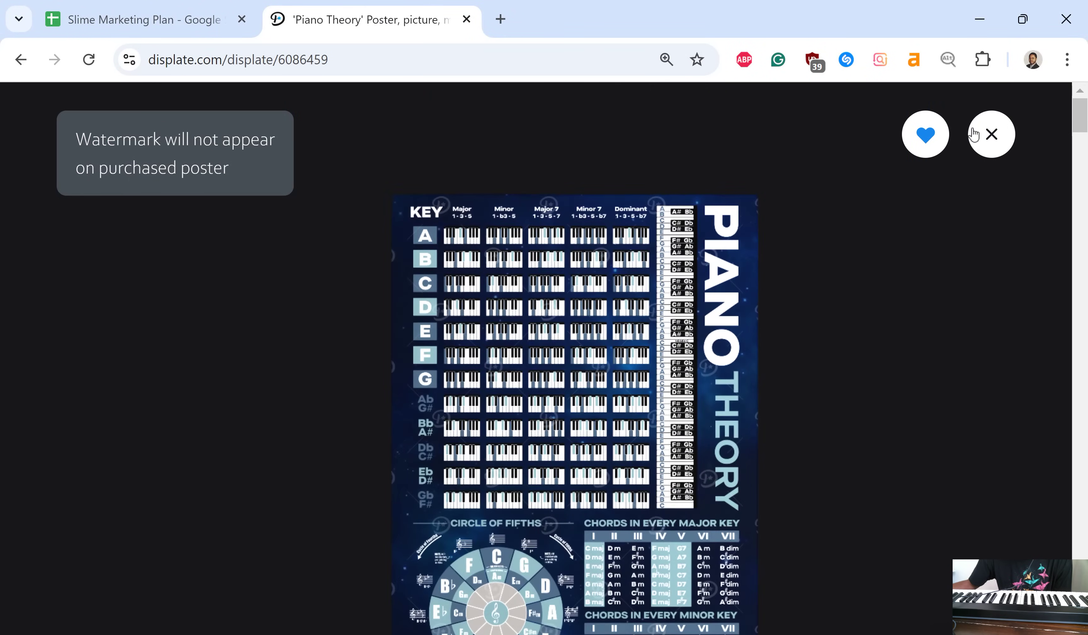
left_click(986, 134)
left_click(159, 227)
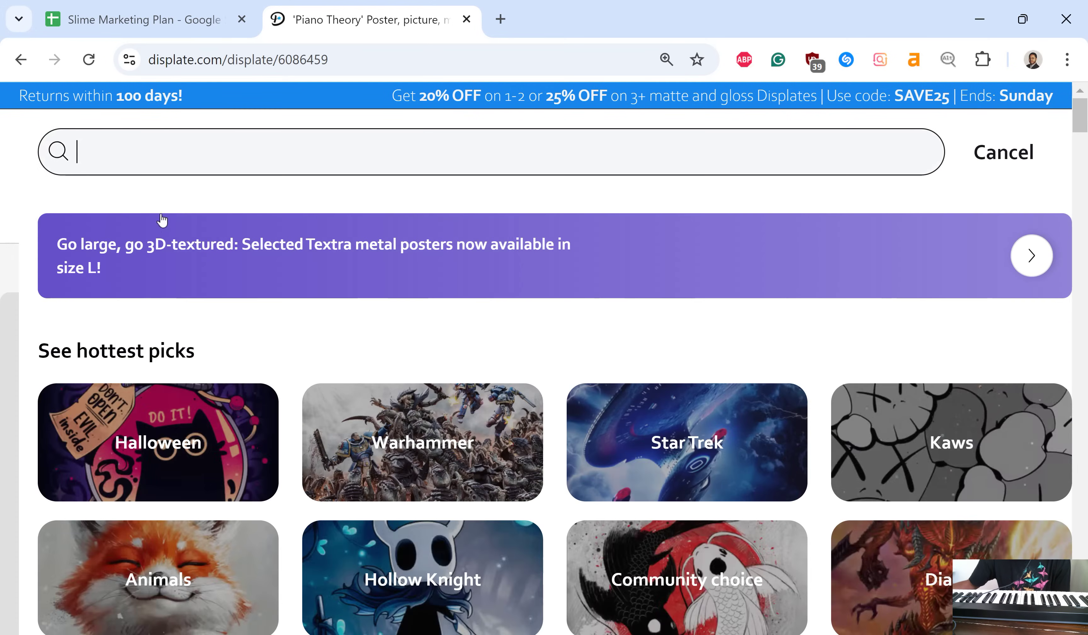
type("pia")
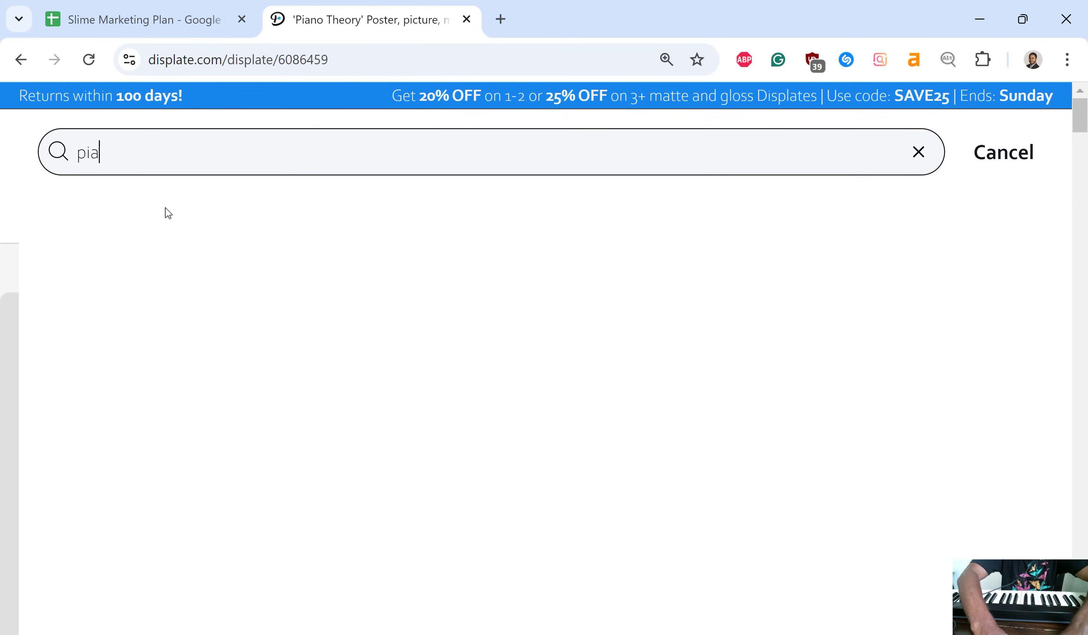
type("no theory")
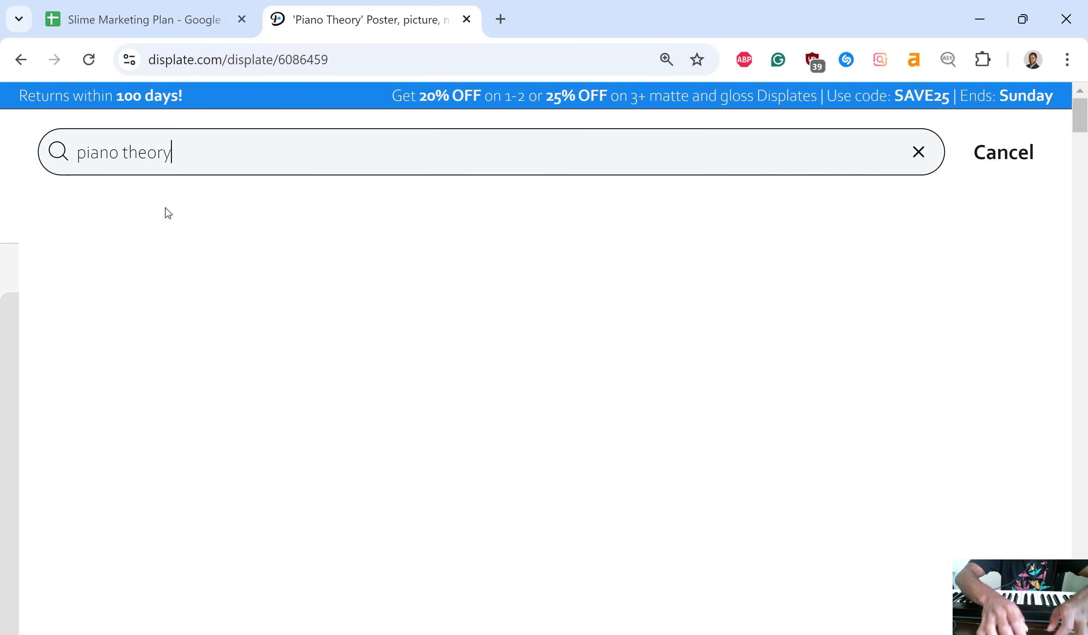
key("Return")
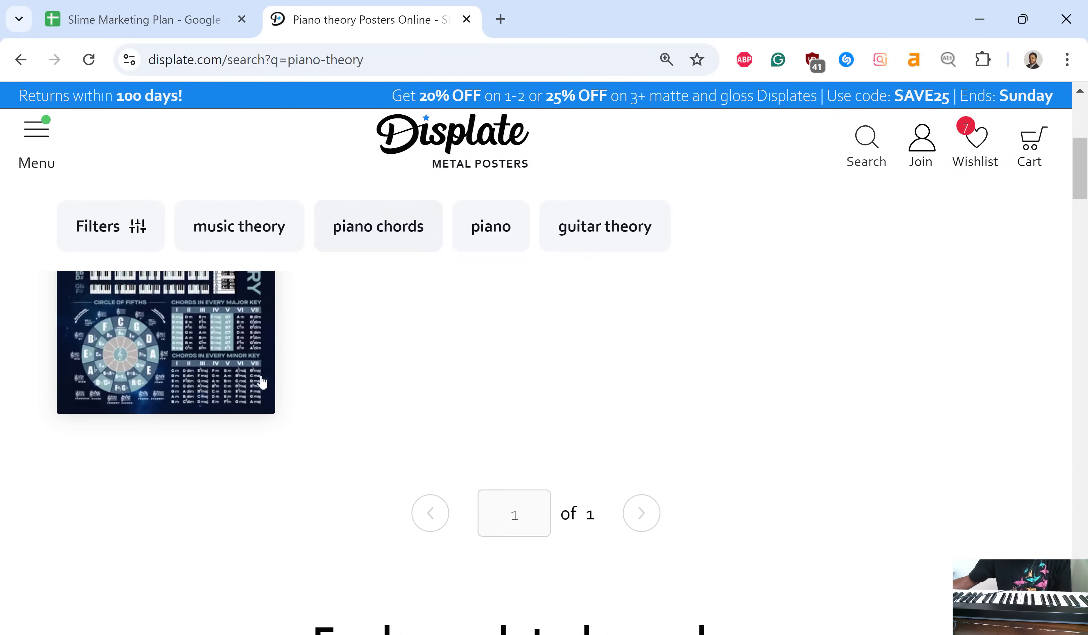
Open the Piano Theory poster page, check its $49 price, and return to FL Studio
left_click(193, 406)
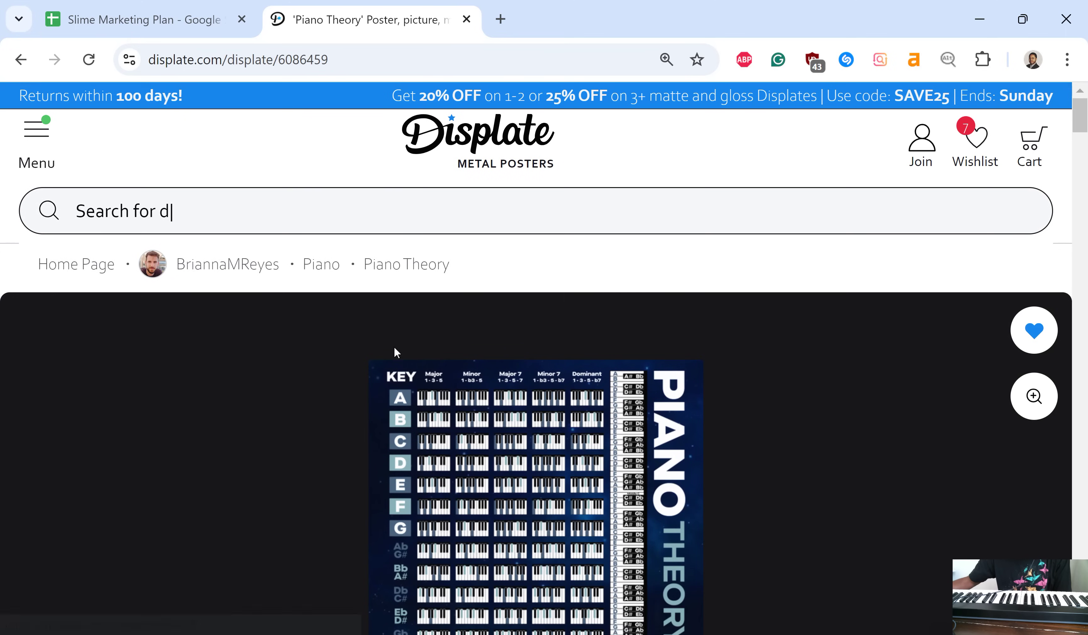
scroll(338, 354, "down", 10)
scroll(343, 352, "down", 2)
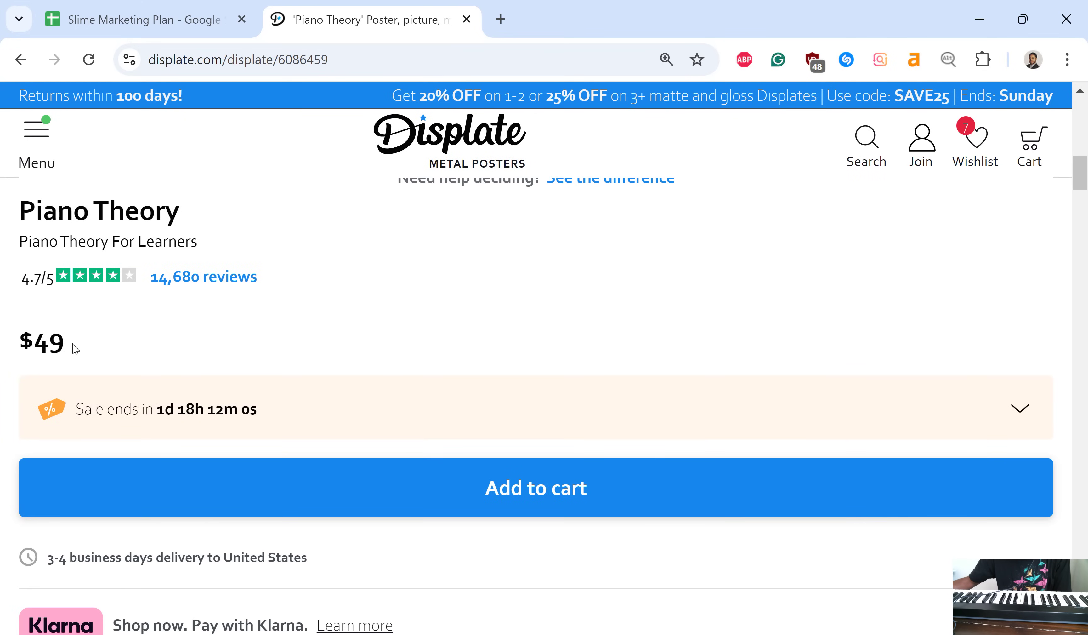
scroll(274, 338, "up", 10)
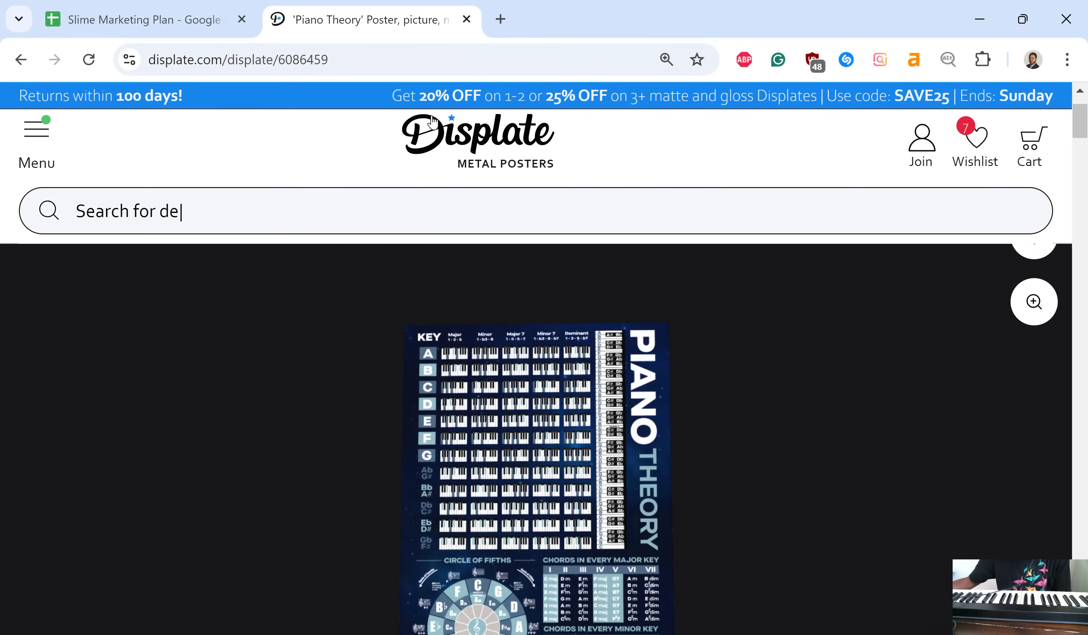
mouse_move(492, 634)
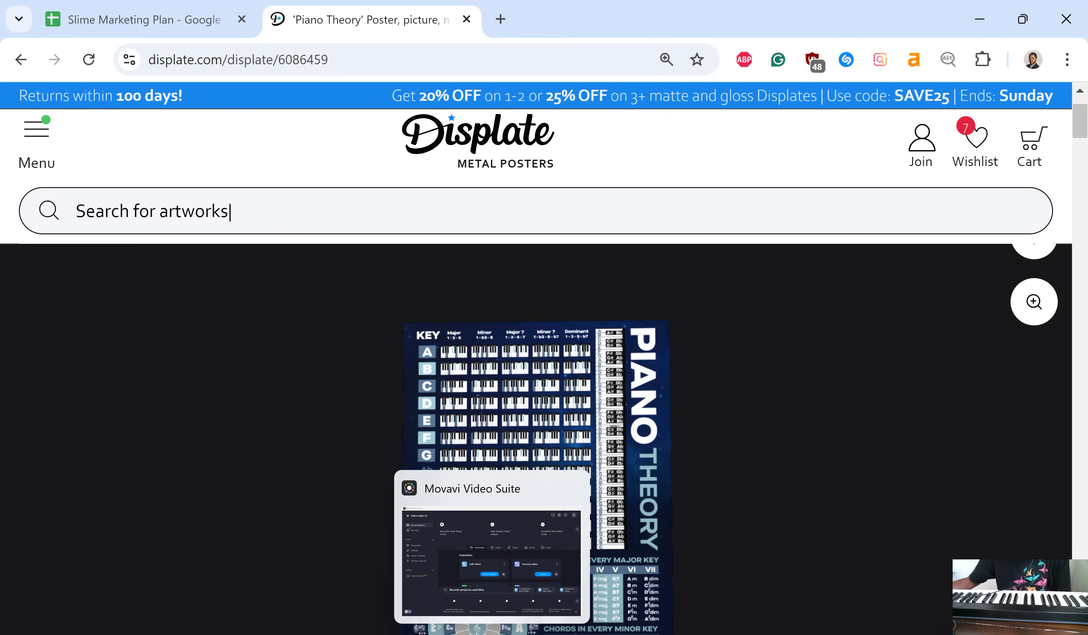
left_click(533, 634)
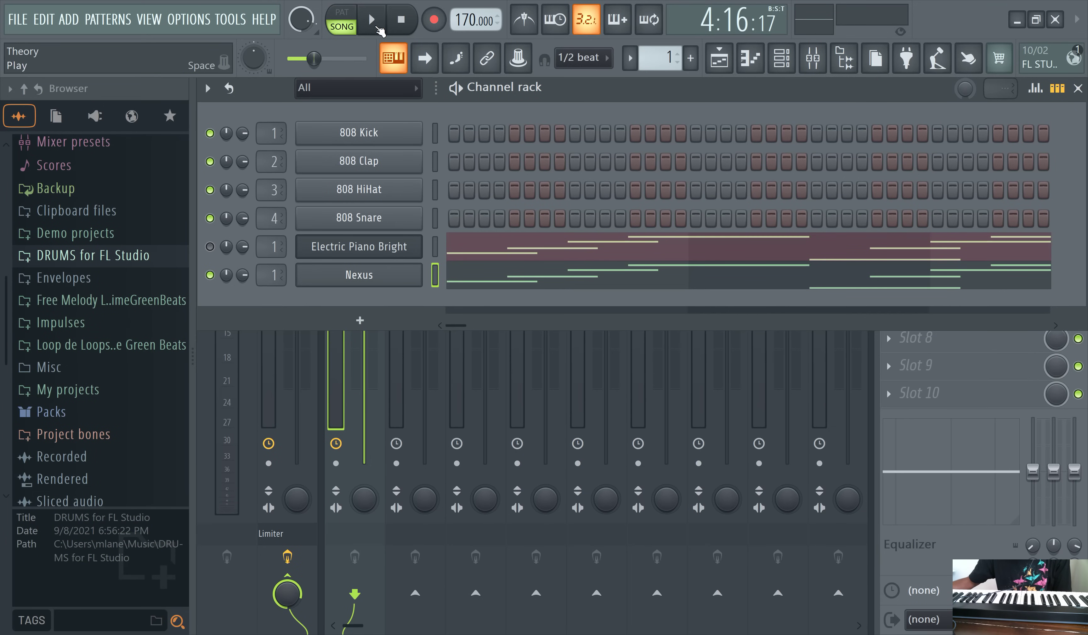
left_click(376, 25)
left_click(379, 29)
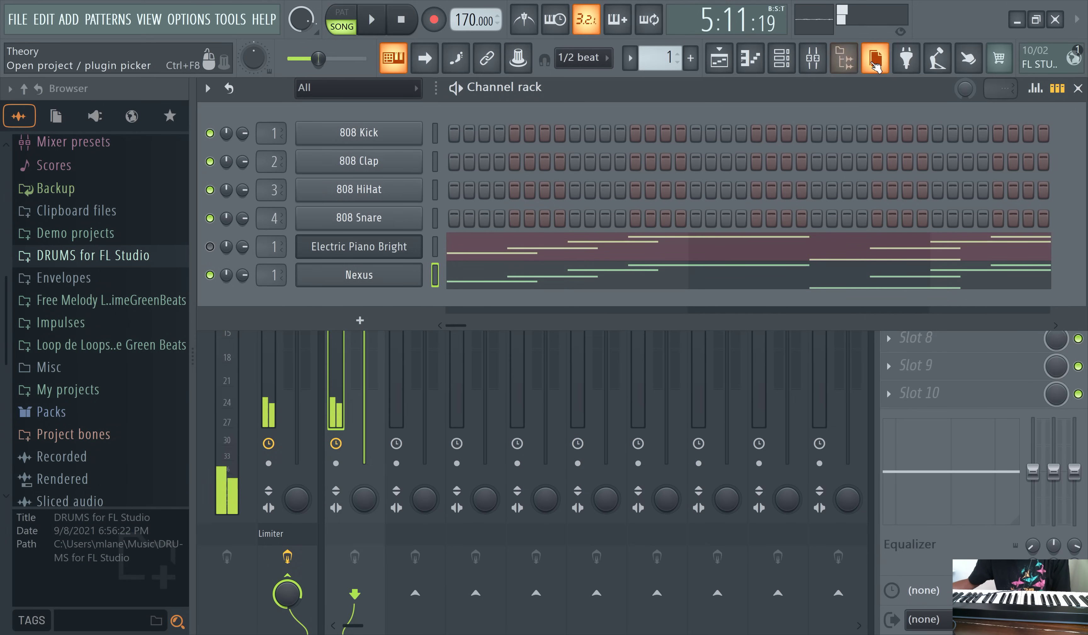